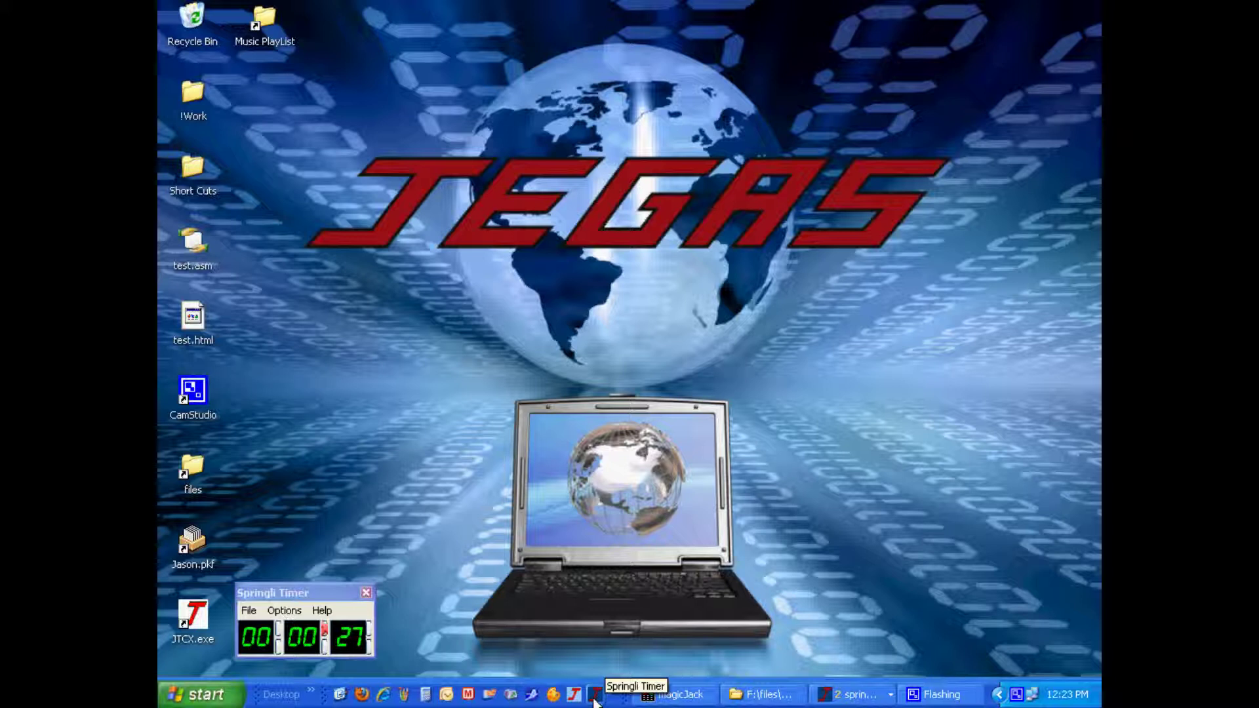
Open another Springli Timer window and move it so the whole window fits on the desktop.
{"action": "left_click", "coordinate": [336, 598]}
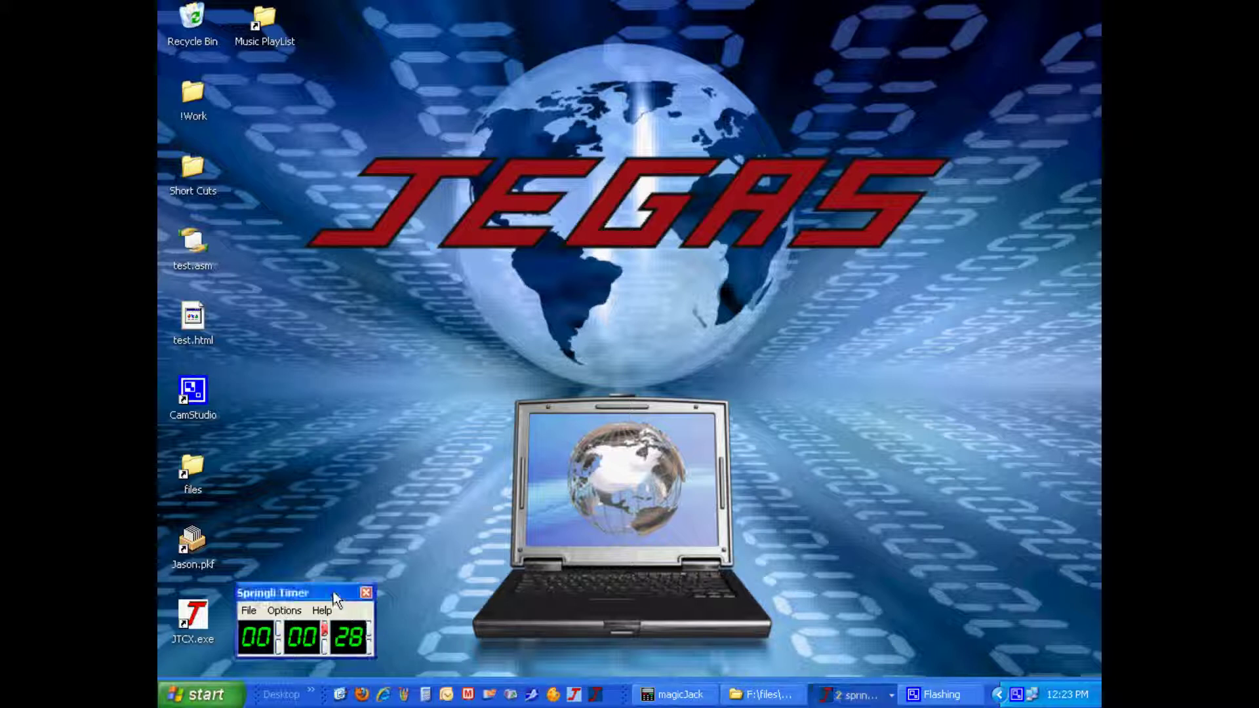
{"action": "left_click", "coordinate": [598, 697]}
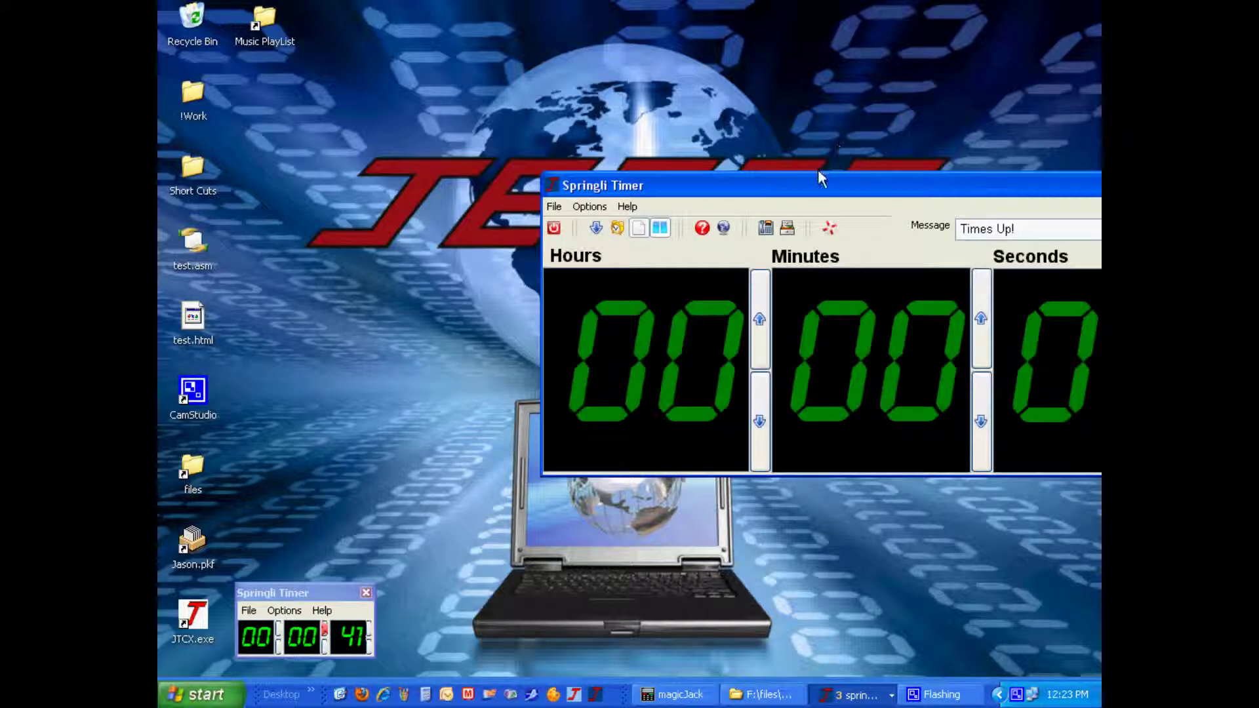
{"action": "left_click_drag", "start_coordinate": [817, 183], "coordinate": [559, 84]}
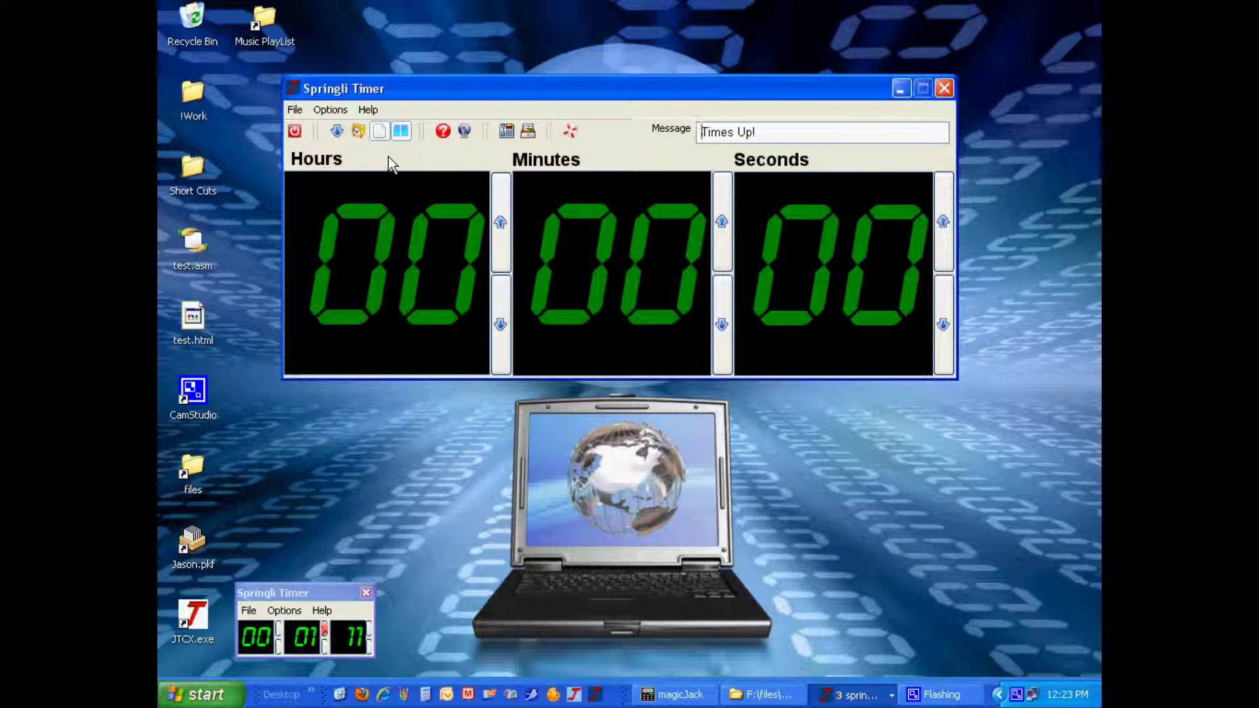
Shrink the new timer to its compact size and return it to full size.
{"action": "left_click", "coordinate": [295, 110]}
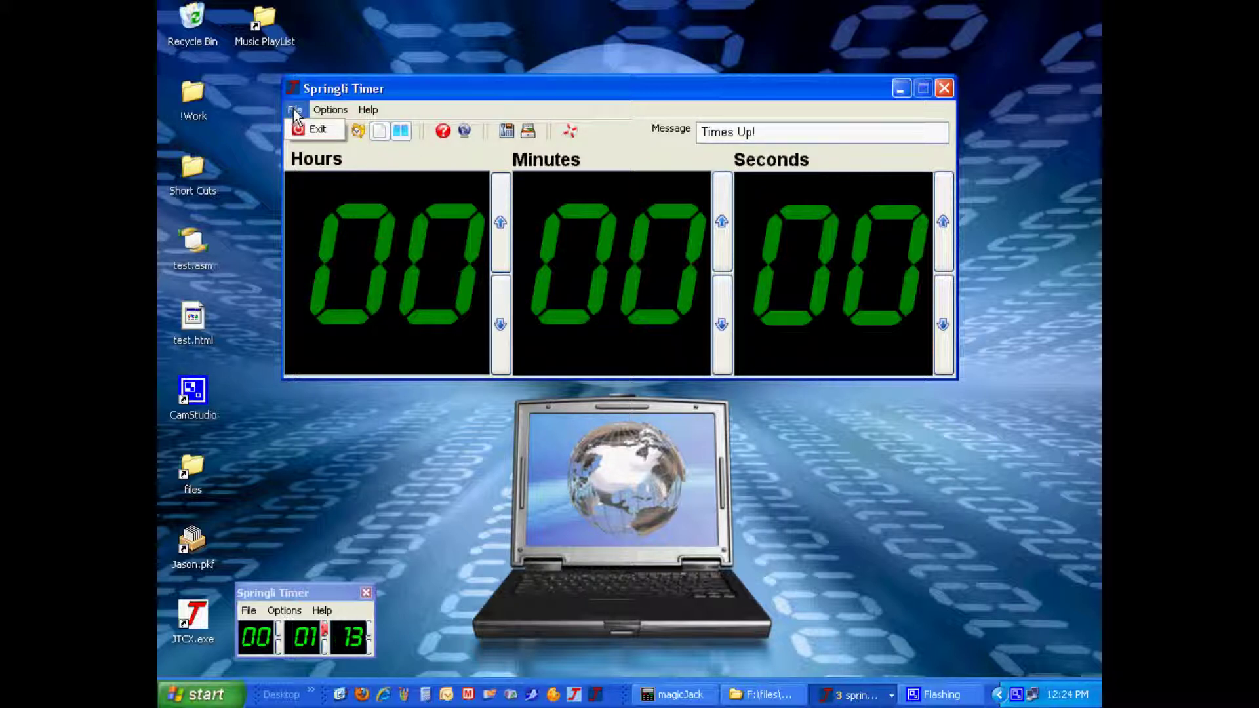
{"action": "left_click", "coordinate": [358, 159]}
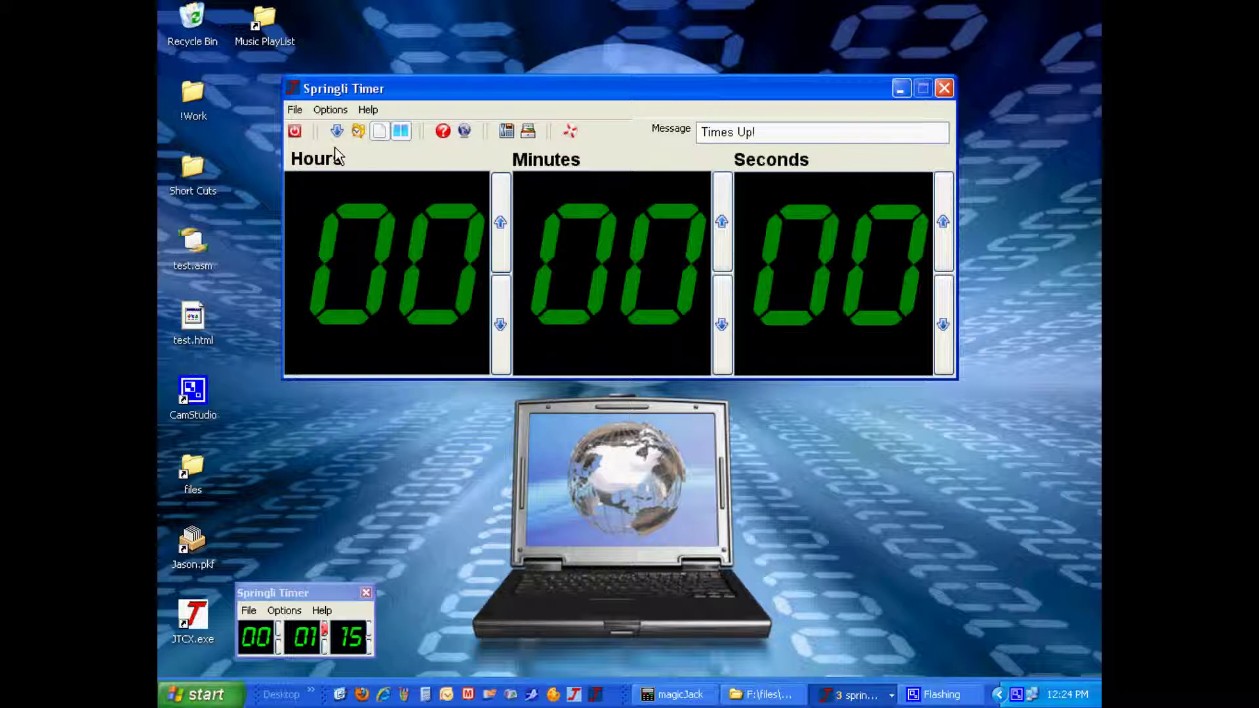
{"action": "left_click", "coordinate": [329, 111]}
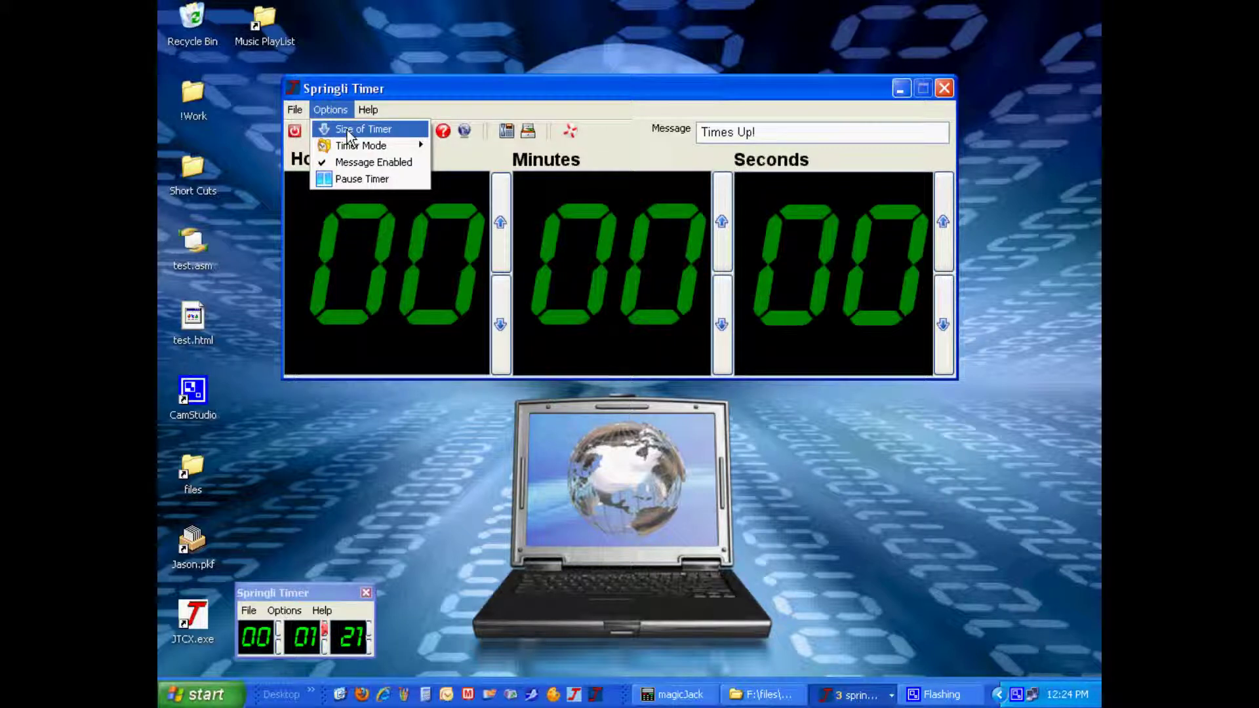
{"action": "left_click", "coordinate": [348, 130]}
{"action": "left_click_drag", "start_coordinate": [350, 86], "coordinate": [318, 96]}
{"action": "left_click", "coordinate": [299, 111]}
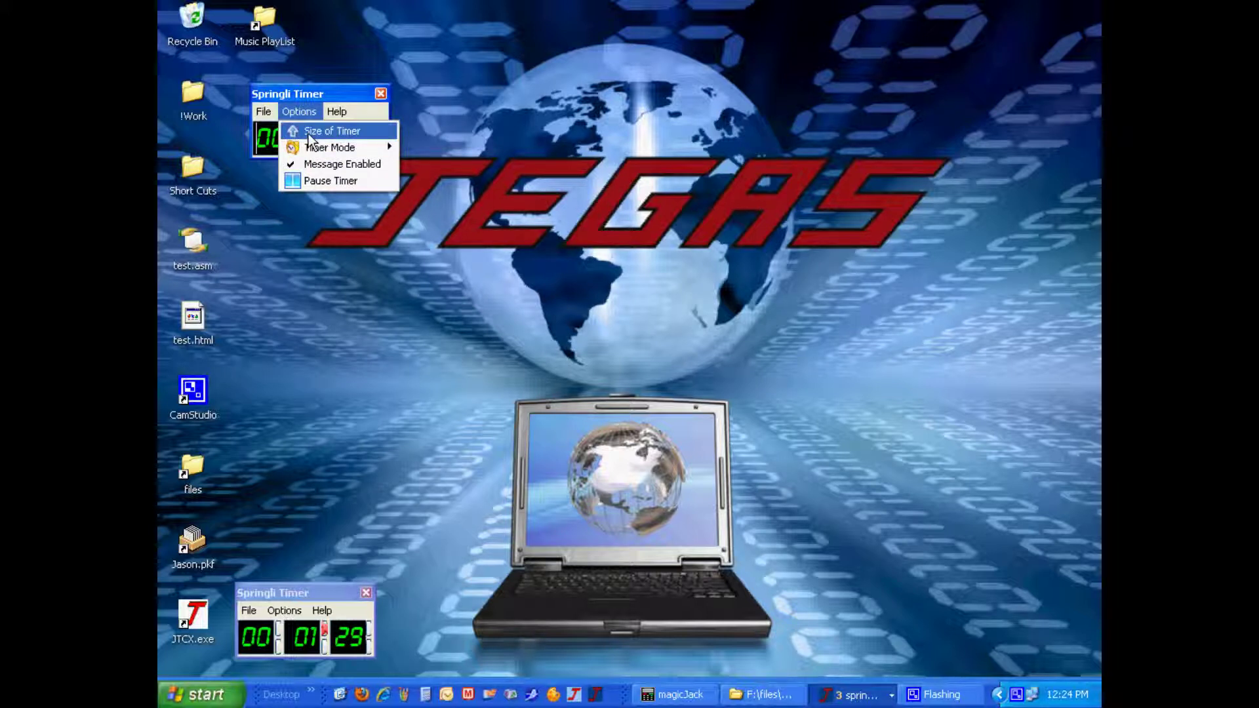
{"action": "left_click", "coordinate": [309, 133]}
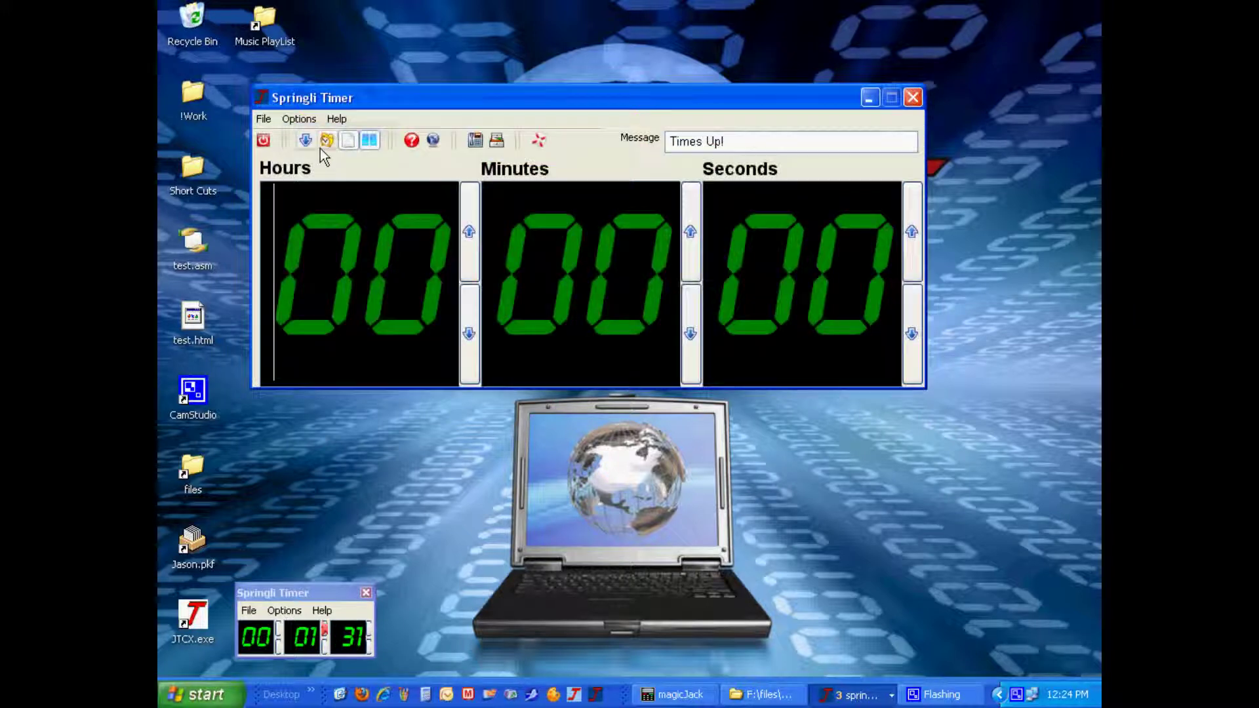
Keep the timer in Count Down mode and set its seconds to 2.
{"action": "left_click", "coordinate": [303, 121]}
{"action": "mouse_move", "coordinate": [324, 161]}
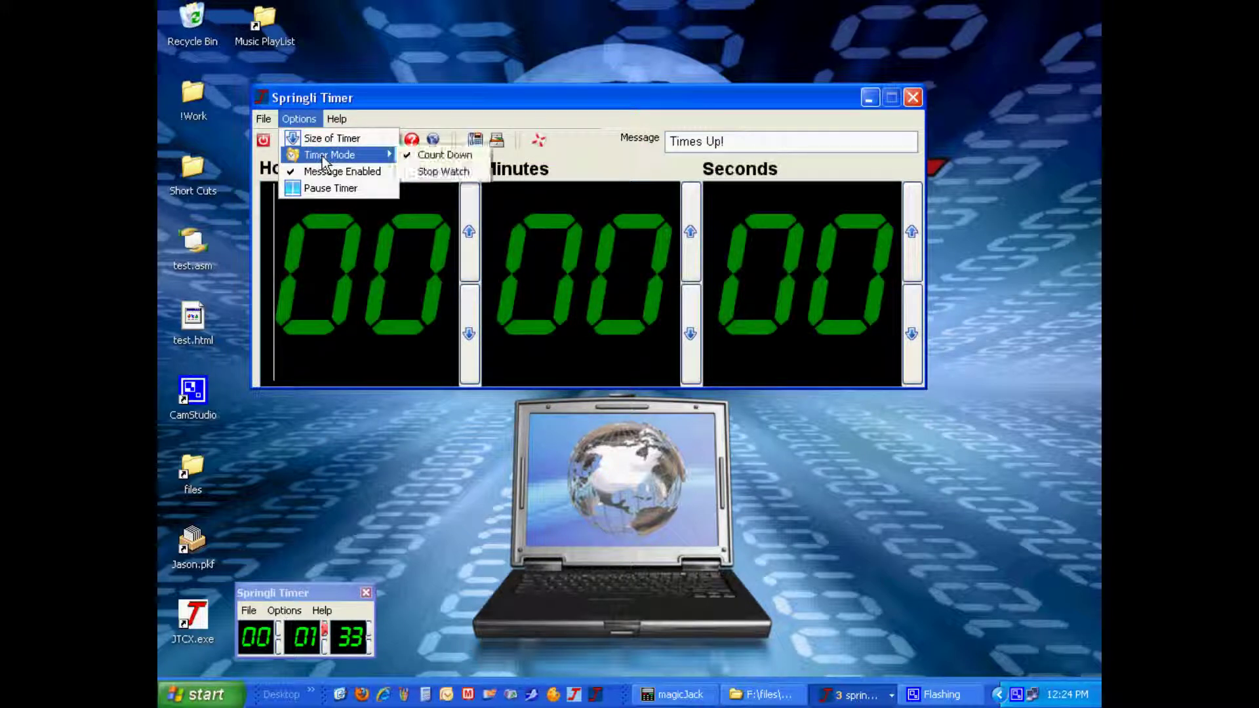
{"action": "left_click", "coordinate": [450, 155]}
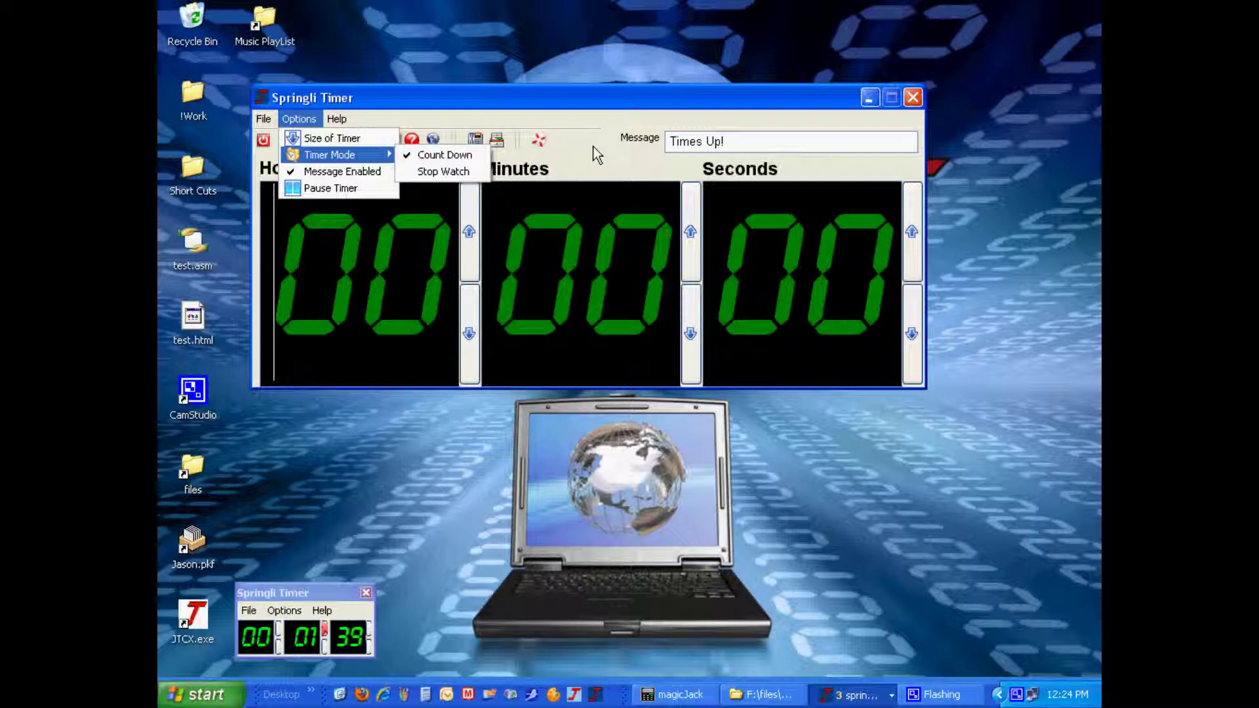
{"action": "left_click_drag", "start_coordinate": [727, 142], "coordinate": [667, 142]}
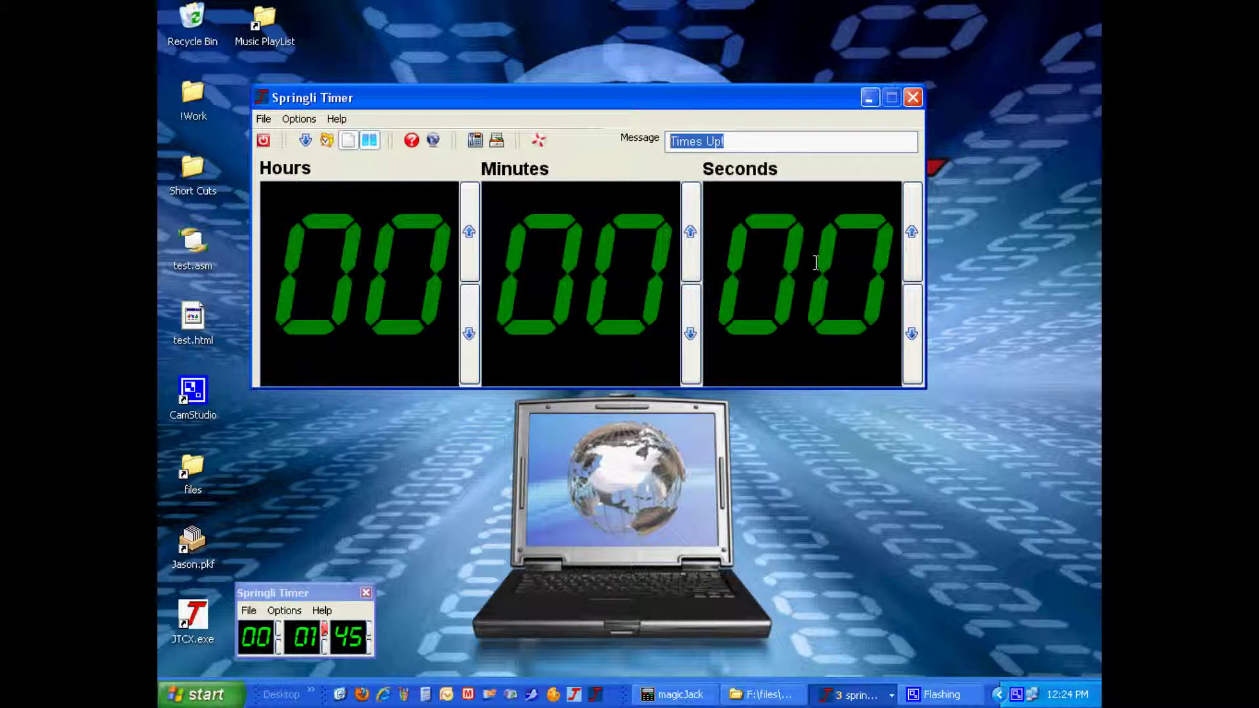
{"action": "left_click_drag", "start_coordinate": [727, 269], "coordinate": [897, 265]}
{"action": "type", "text": "12"}
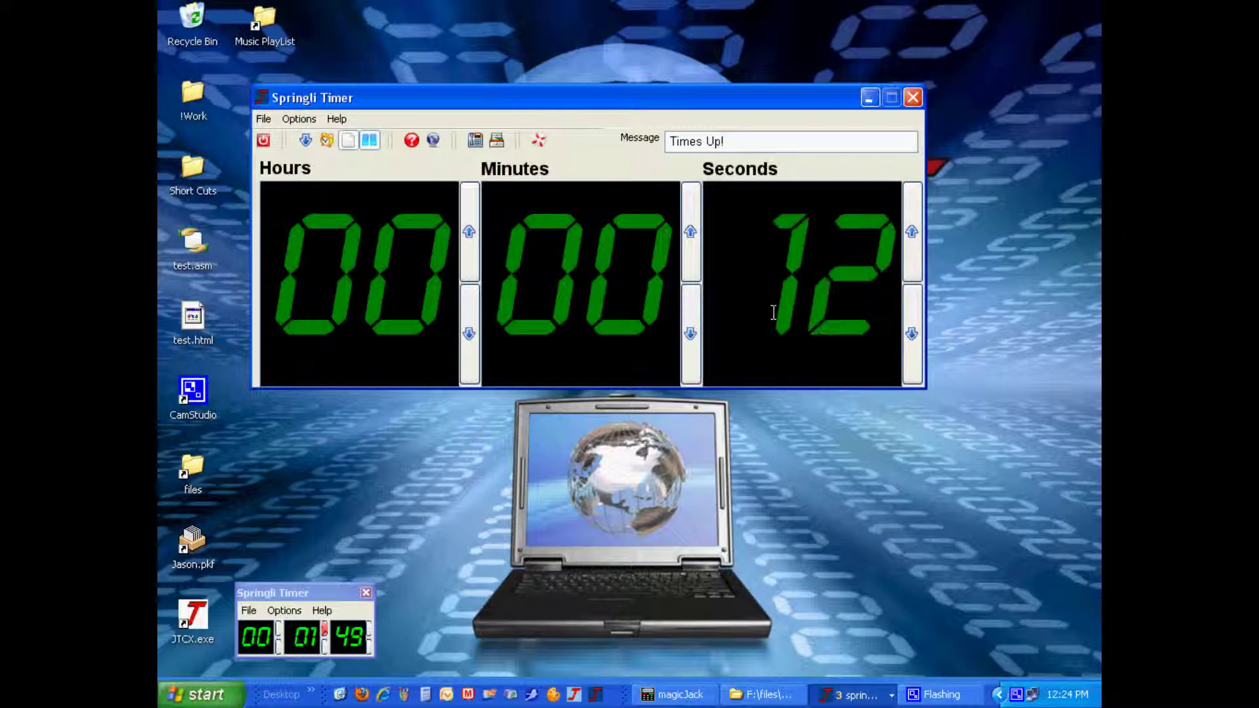
{"action": "key", "text": "BackSpace"}
{"action": "key", "text": "BackSpace"}
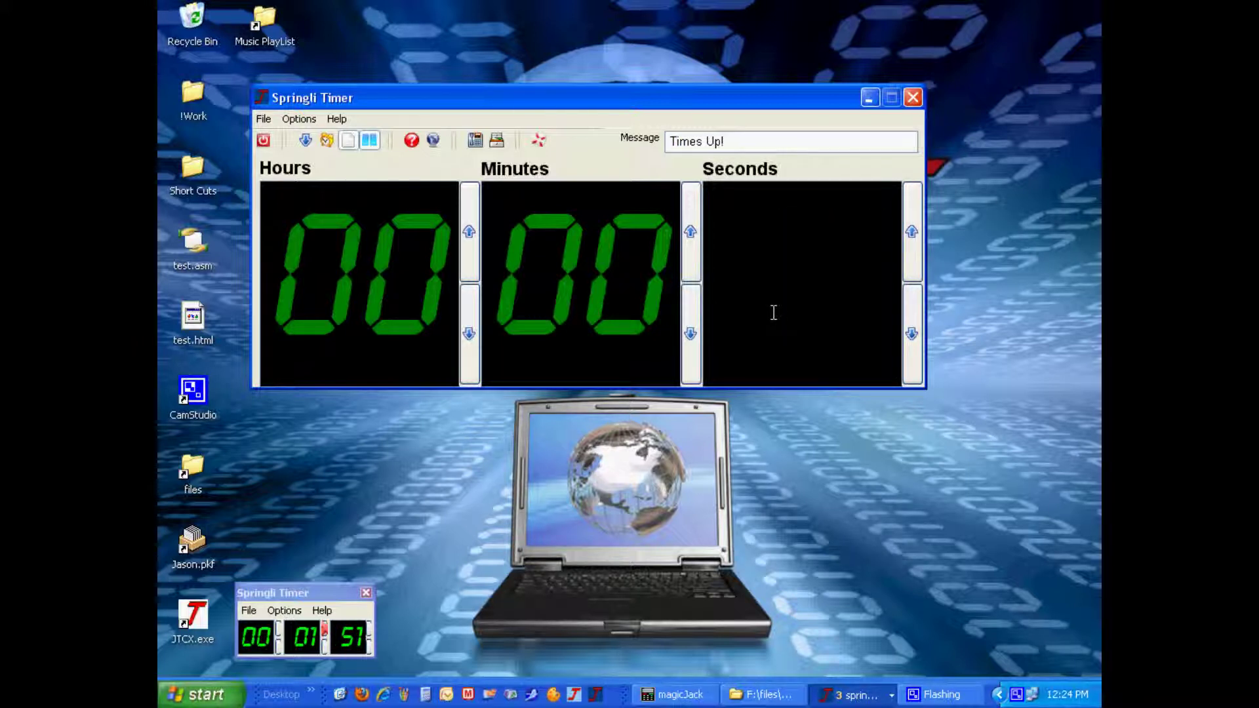
{"action": "type", "text": "2"}
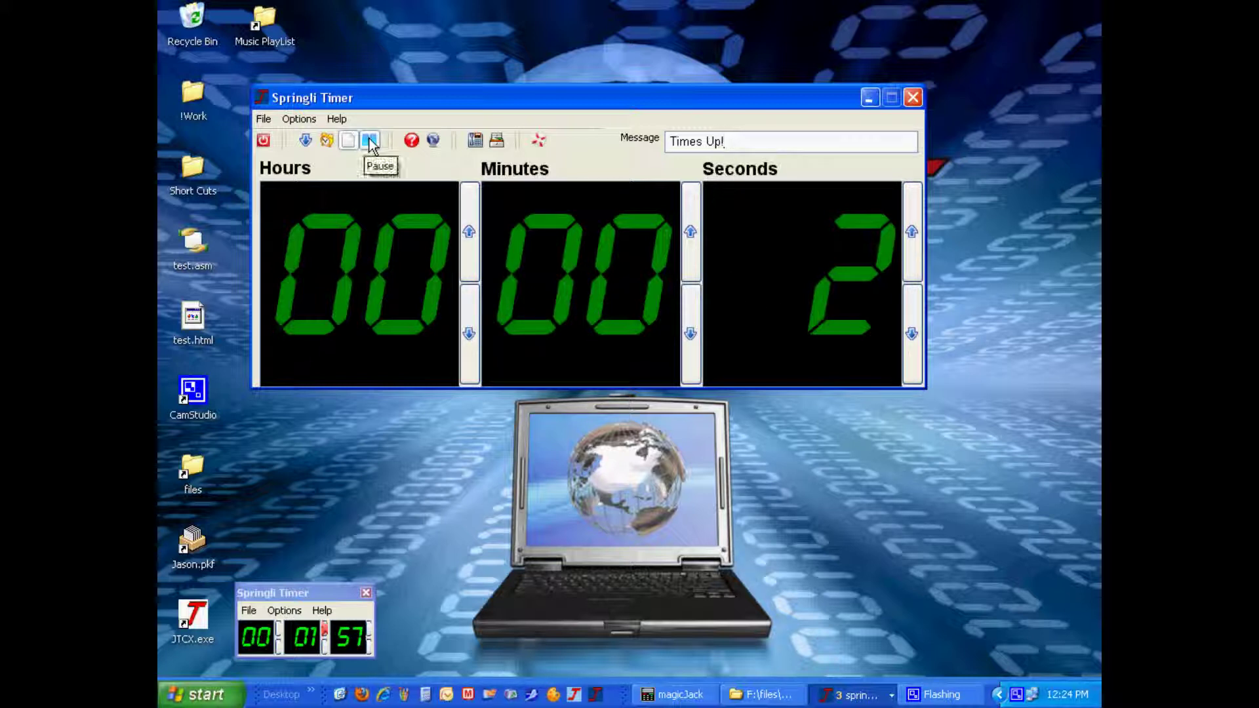
Unpause the timer to run the countdown, and close its alert message when time runs out.
{"action": "left_click", "coordinate": [299, 119]}
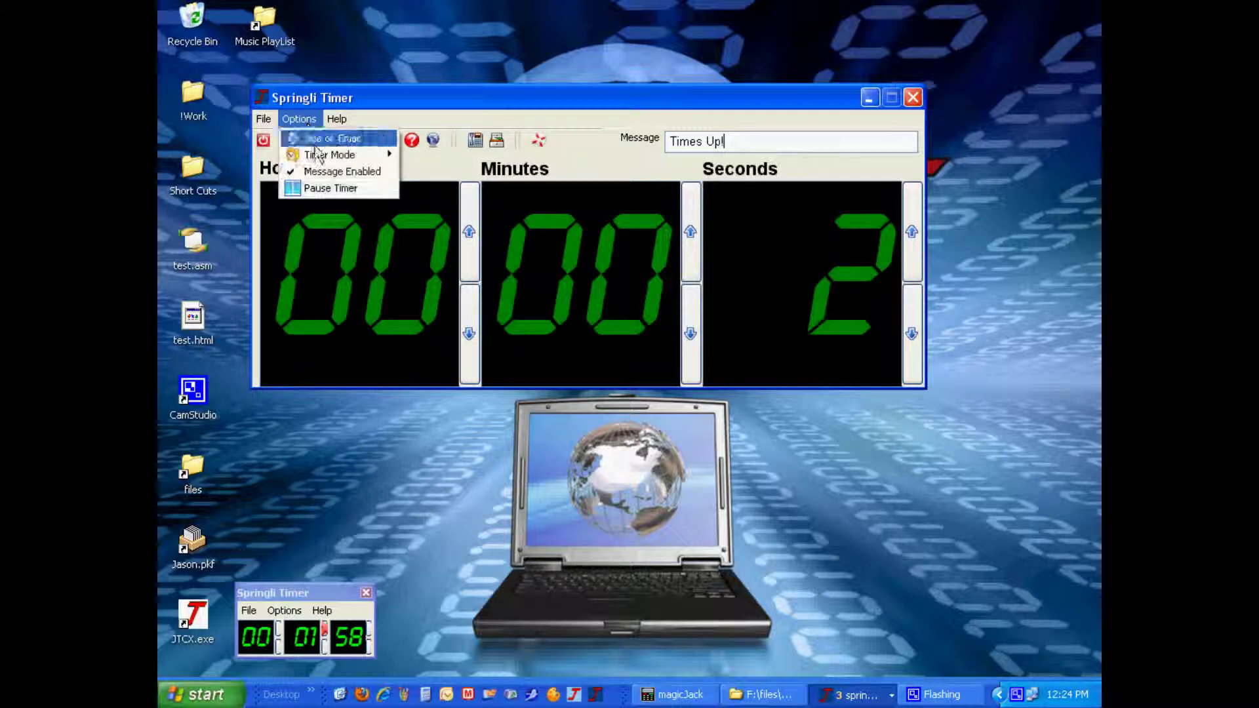
{"action": "left_click", "coordinate": [328, 188]}
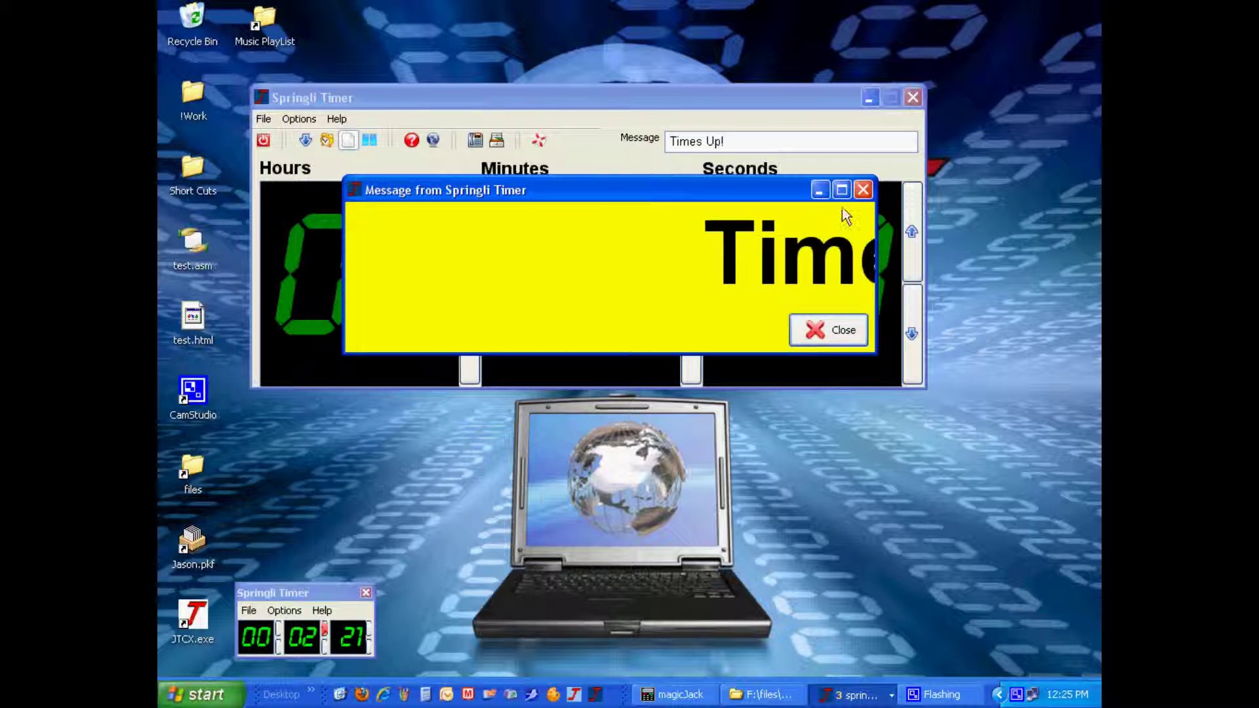
{"action": "left_click", "coordinate": [833, 330]}
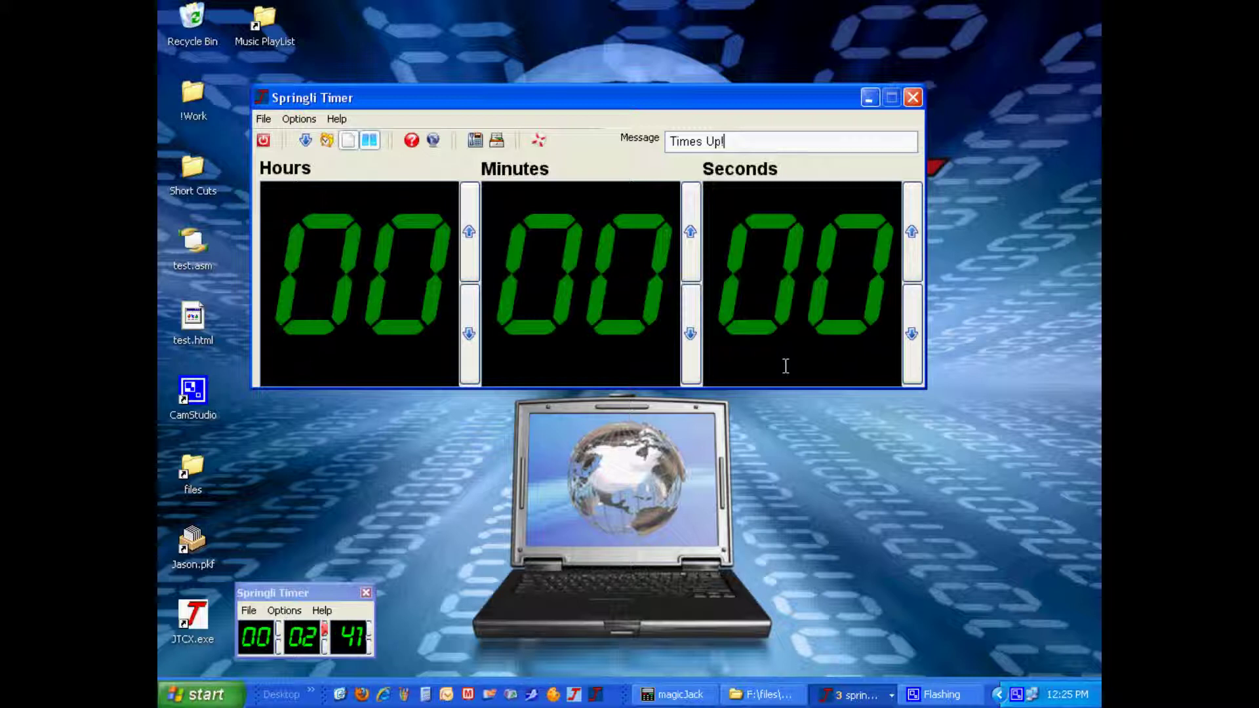
Start a countdown of 3 seconds and minimize the timer window while it runs.
{"action": "left_click_drag", "start_coordinate": [820, 273], "coordinate": [878, 283]}
{"action": "left_click_drag", "start_coordinate": [804, 263], "coordinate": [876, 272]}
{"action": "type", "text": "3"}
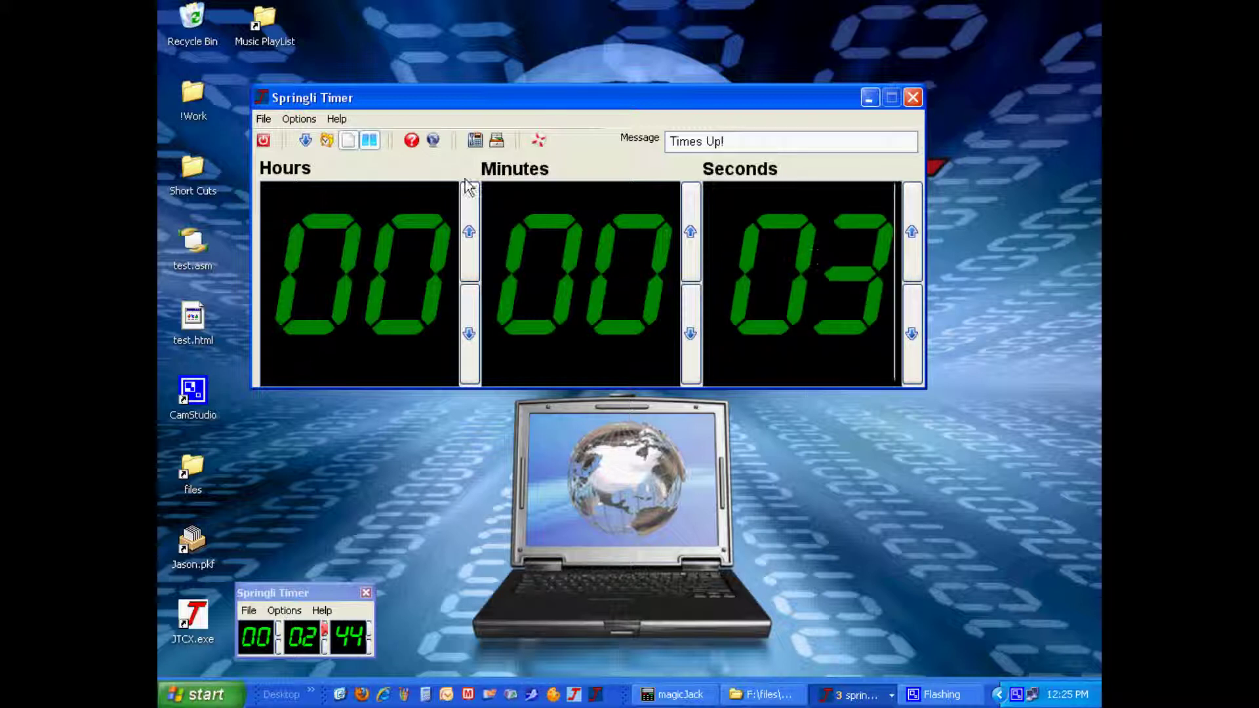
{"action": "left_click", "coordinate": [368, 139]}
{"action": "left_click", "coordinate": [868, 98]}
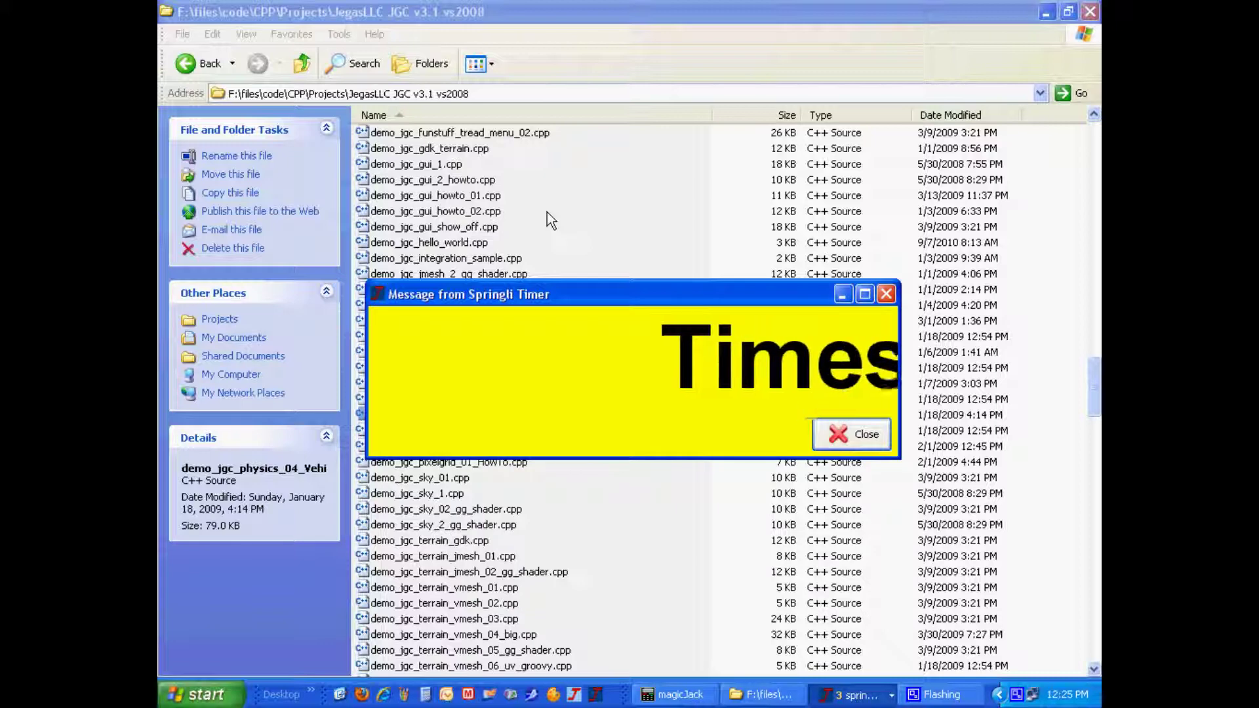
Close the JegasLLC JGC v3.1 vs2008 folder window and bring the large timer back onto the desktop.
{"action": "left_click", "coordinate": [1091, 11]}
{"action": "left_click", "coordinate": [812, 695]}
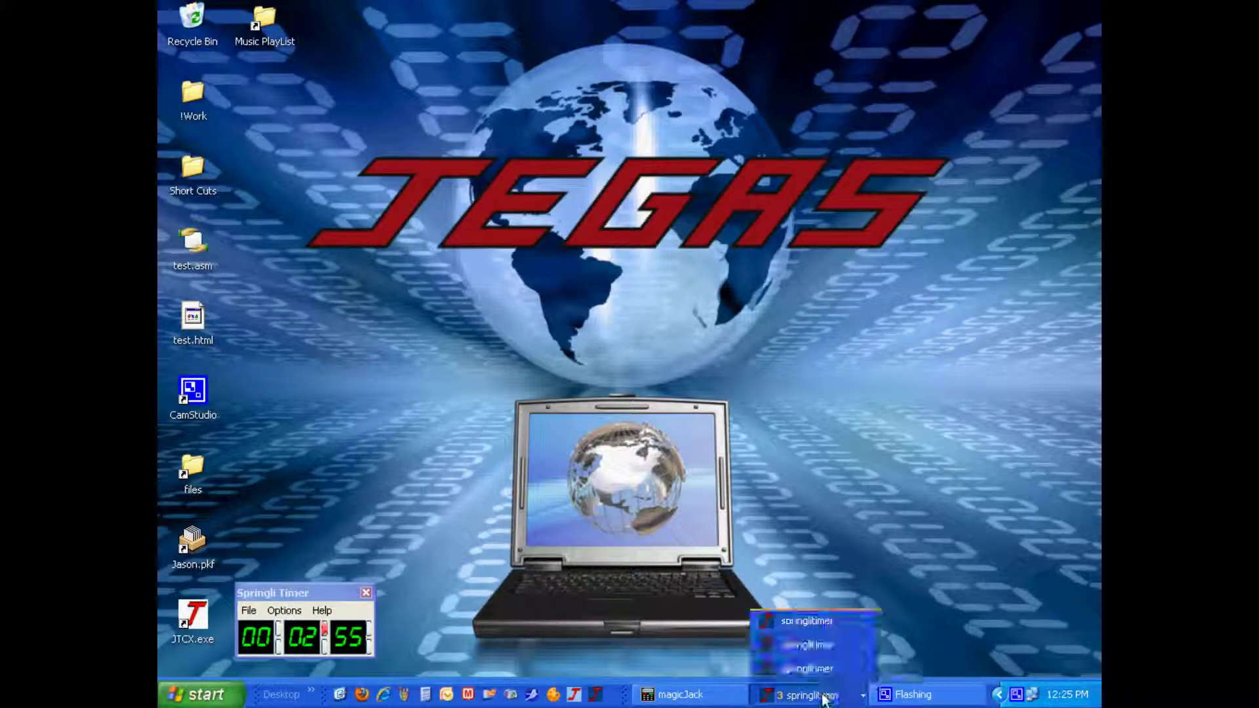
{"action": "left_click", "coordinate": [805, 623]}
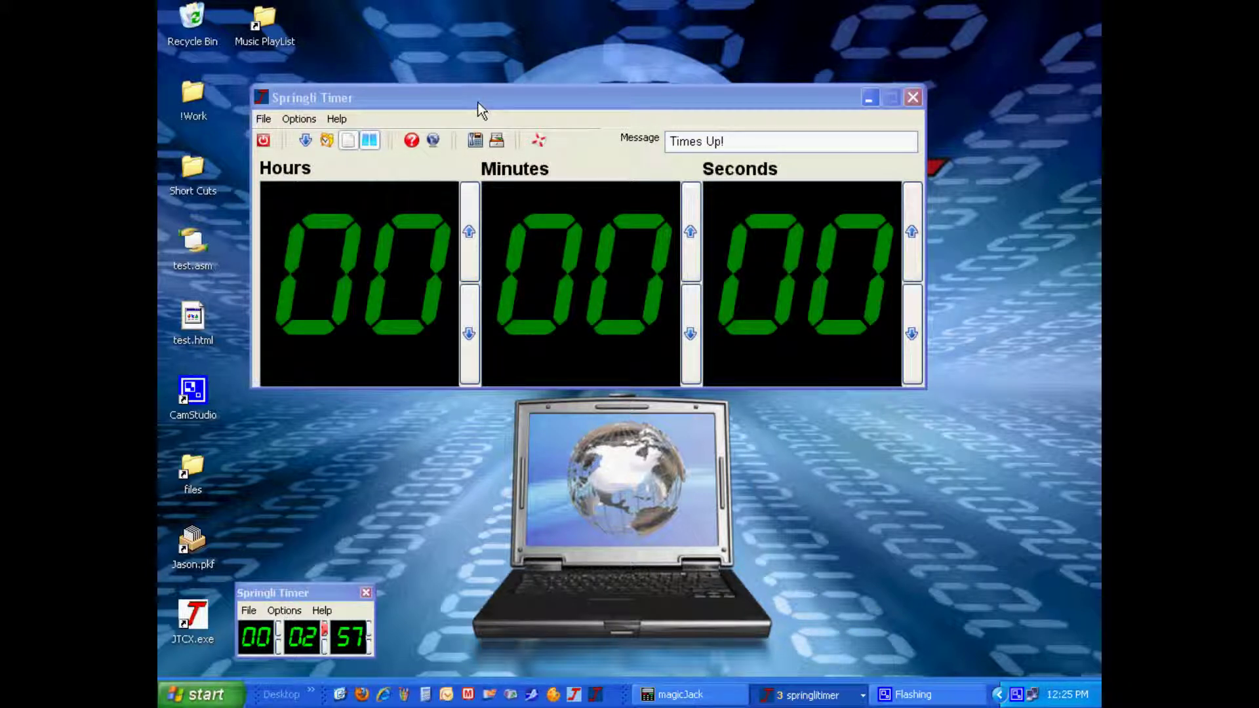
{"action": "left_click_drag", "start_coordinate": [477, 99], "coordinate": [500, 107]}
Toggle the timer mode between Stop Watch and Count Down, finishing on Count Down.
{"action": "left_click", "coordinate": [322, 127]}
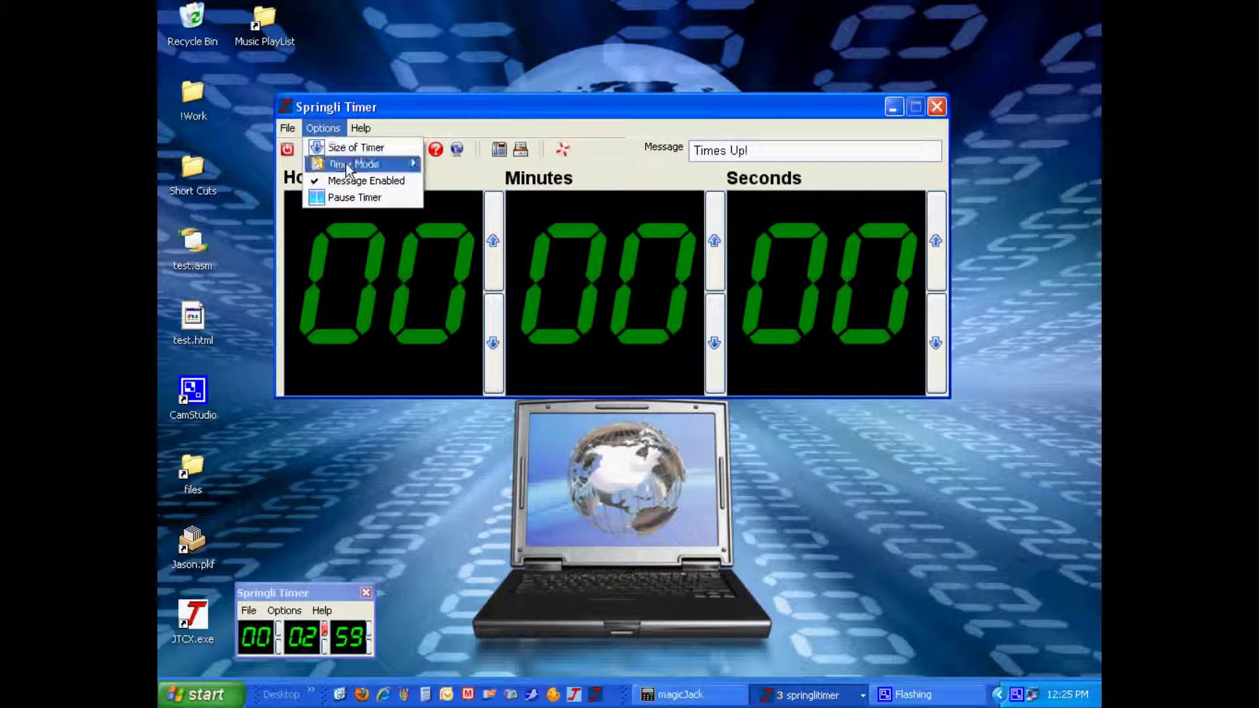
{"action": "mouse_move", "coordinate": [349, 164]}
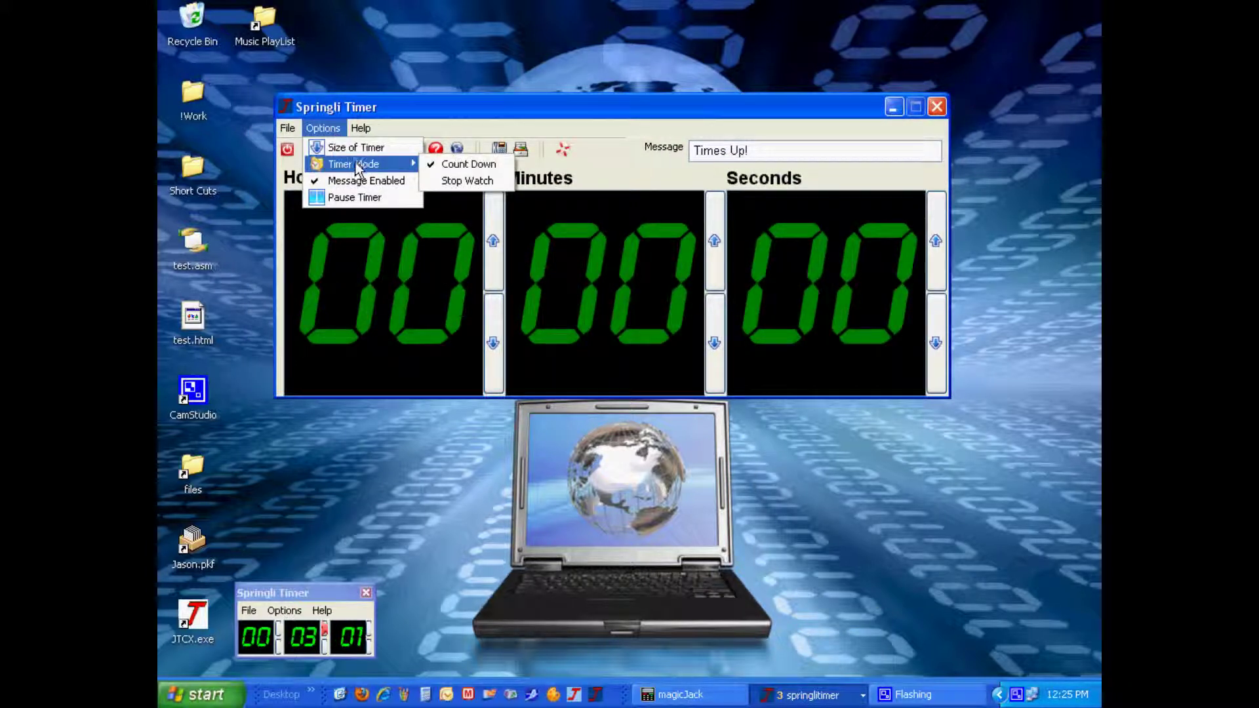
{"action": "left_click", "coordinate": [449, 182]}
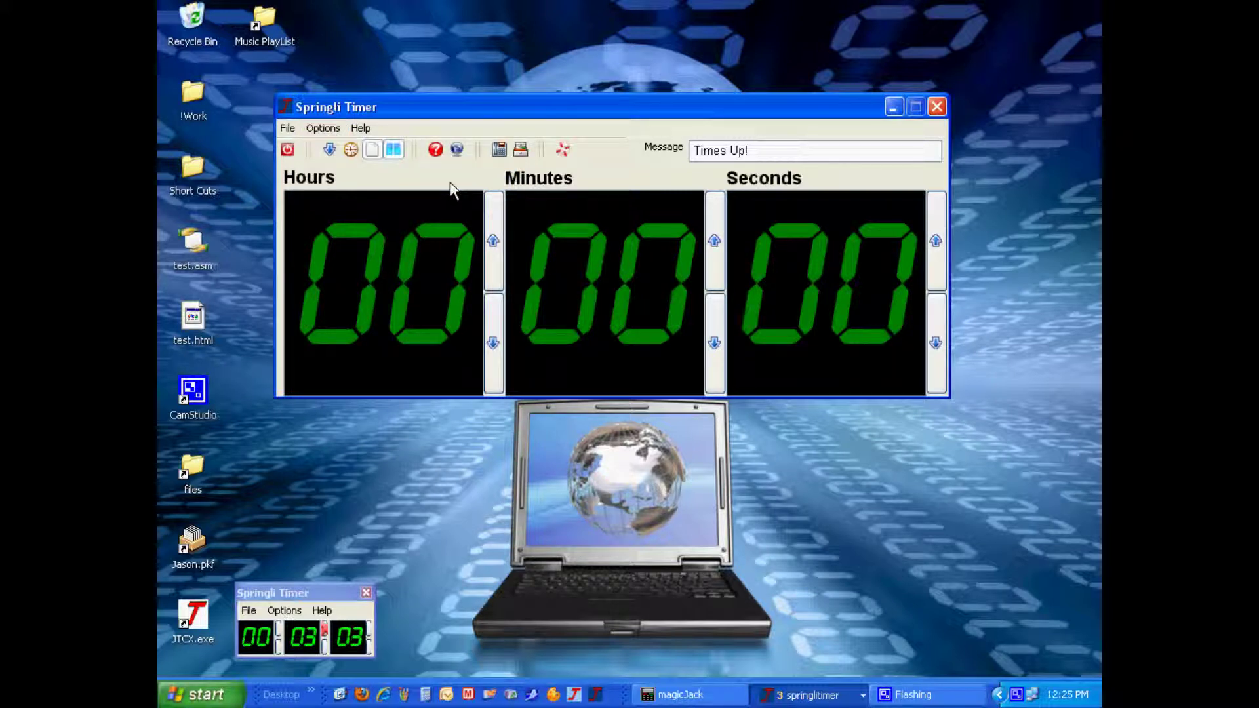
{"action": "left_click", "coordinate": [352, 156]}
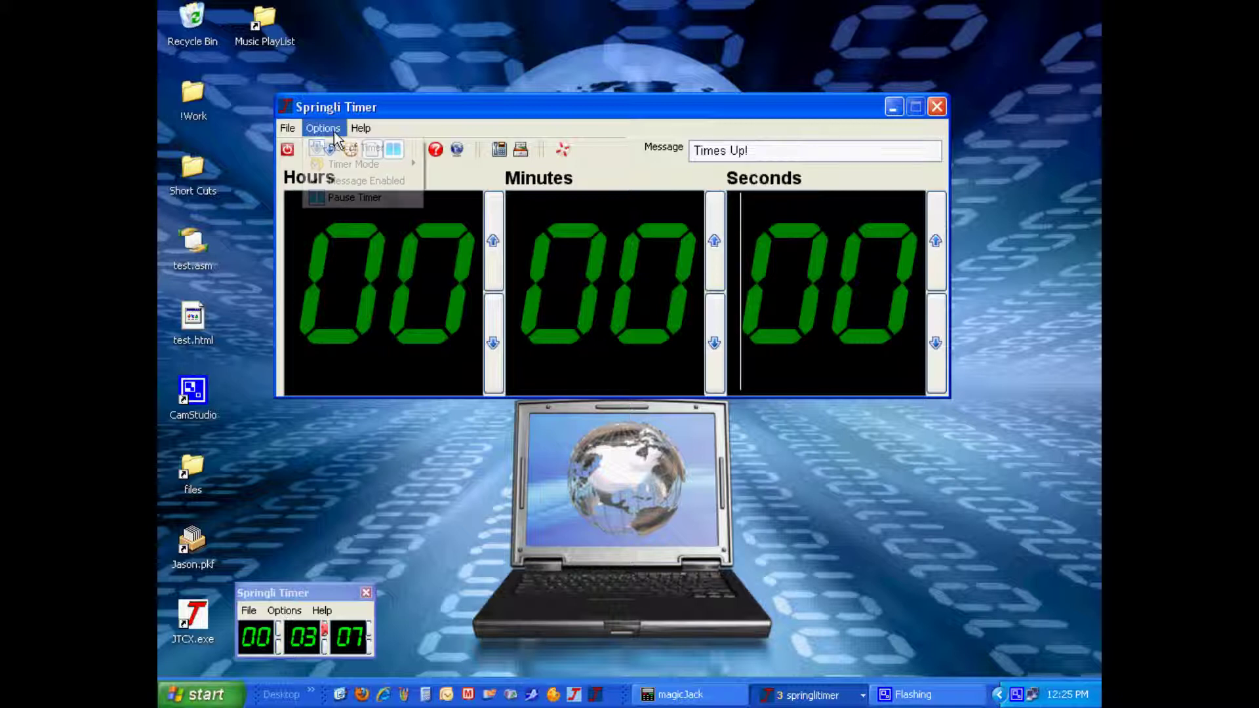
{"action": "mouse_move", "coordinate": [359, 165]}
{"action": "left_click", "coordinate": [438, 165]}
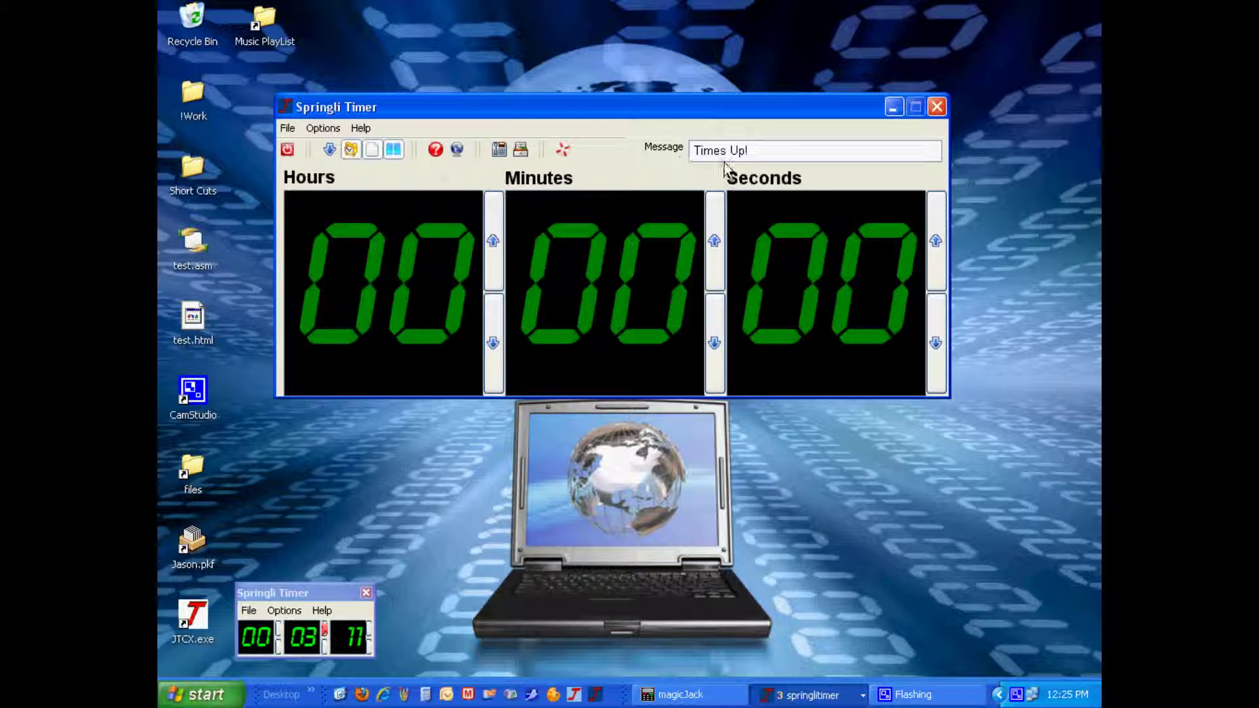
{"action": "left_click", "coordinate": [324, 129]}
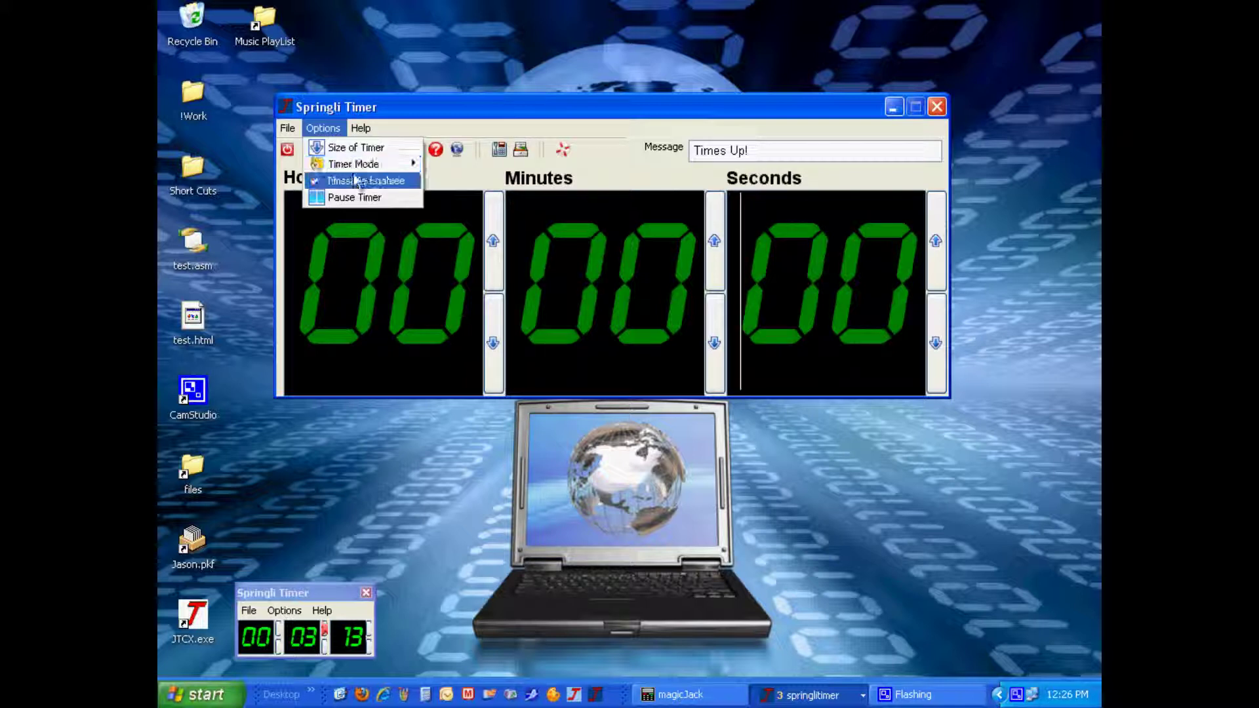
{"action": "mouse_move", "coordinate": [364, 164]}
{"action": "left_click", "coordinate": [454, 180]}
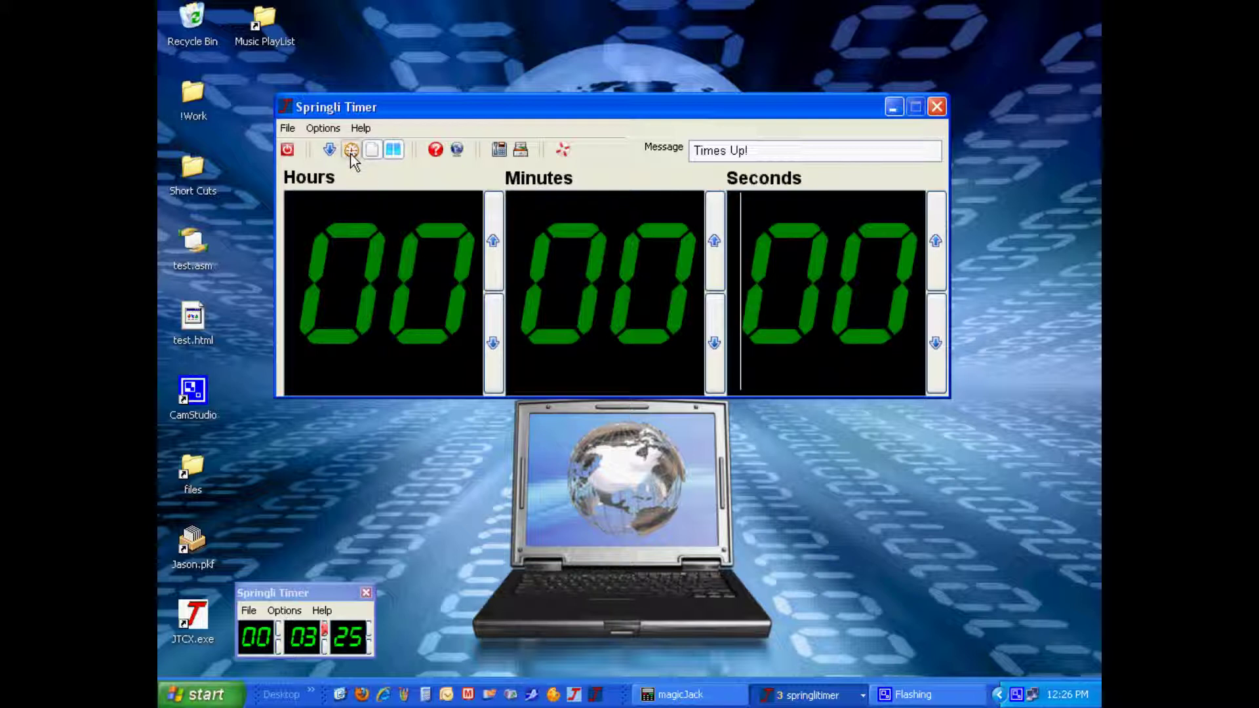
{"action": "left_click", "coordinate": [351, 151]}
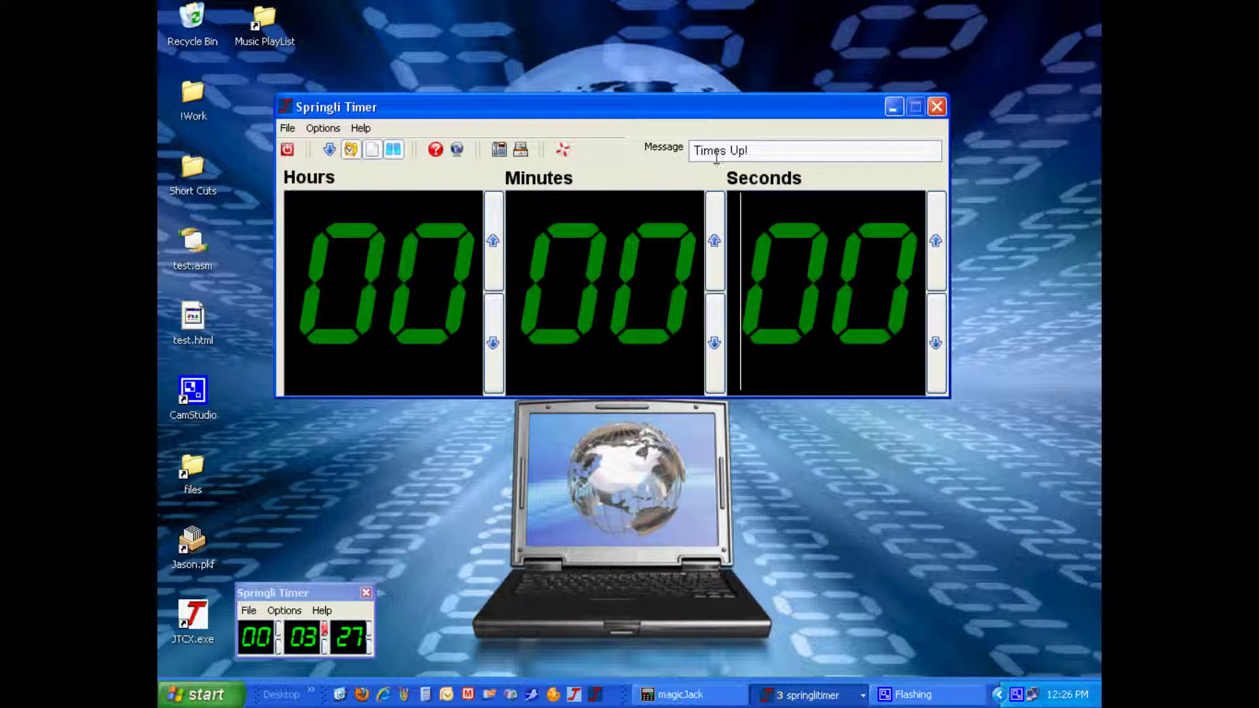
Run the timer as a stop watch, then reverse it into a countdown and pause it.
{"action": "left_click_drag", "start_coordinate": [751, 150], "coordinate": [646, 149]}
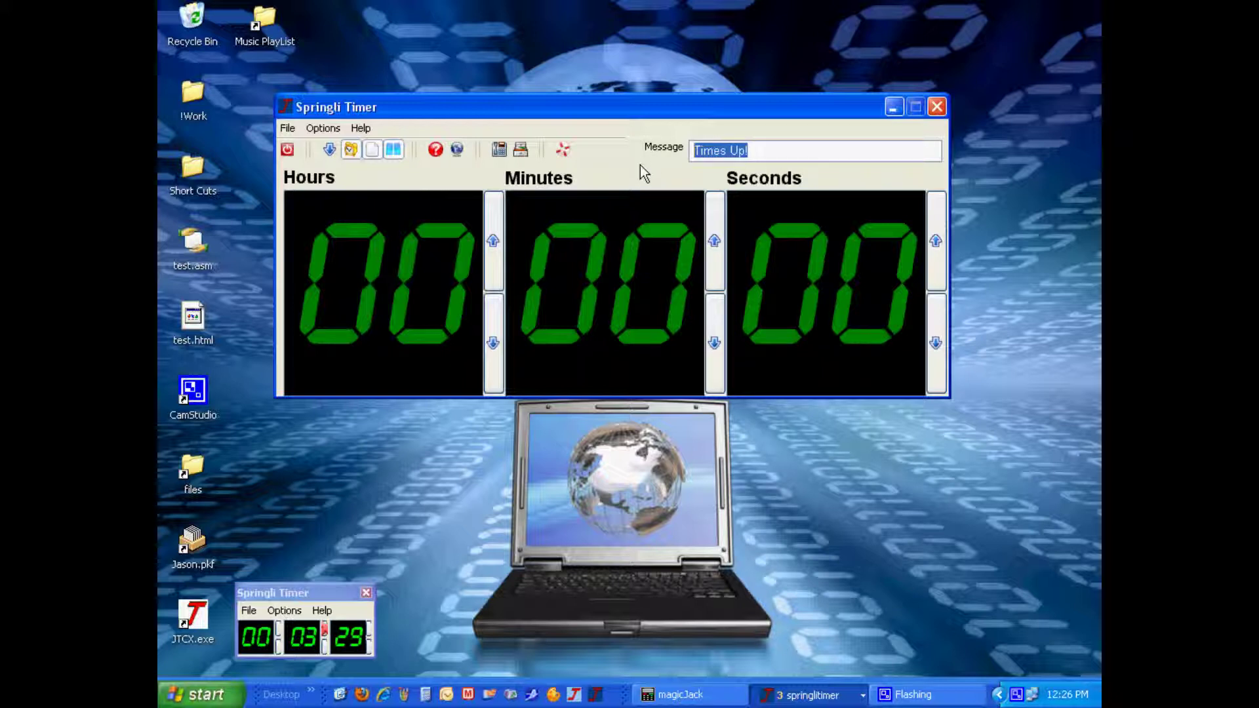
{"action": "left_click", "coordinate": [348, 148]}
{"action": "left_click", "coordinate": [393, 150]}
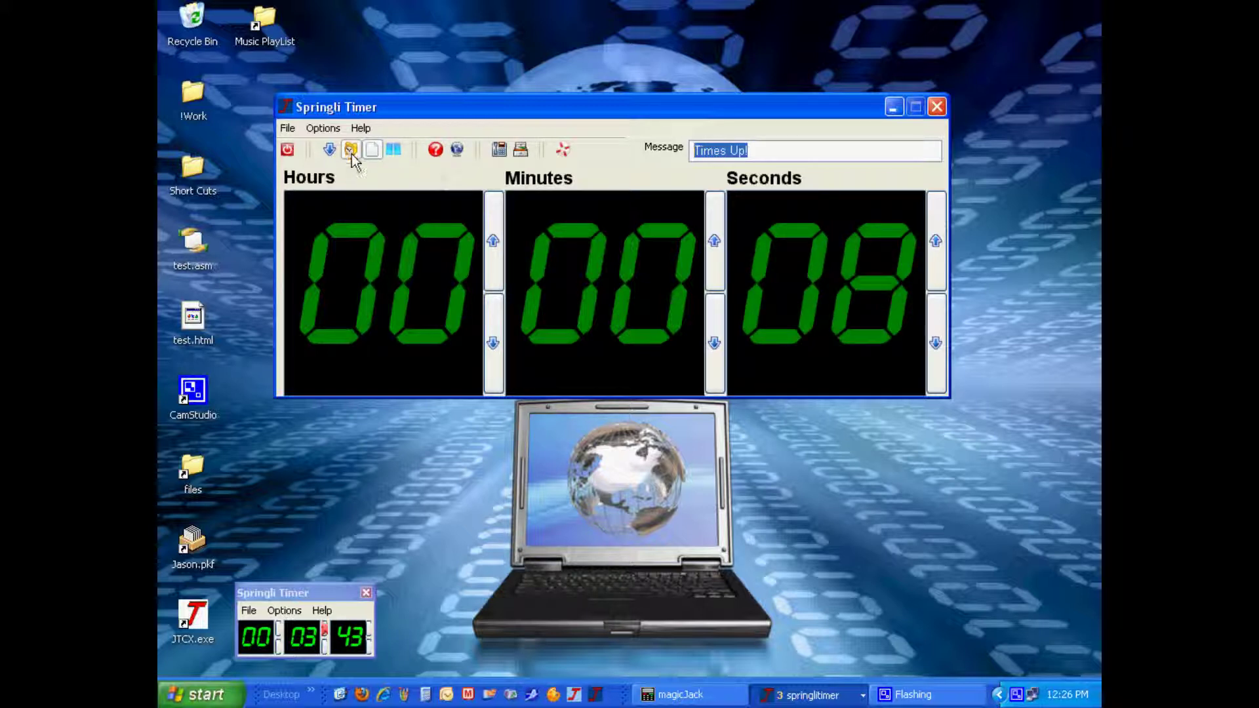
{"action": "left_click", "coordinate": [394, 151]}
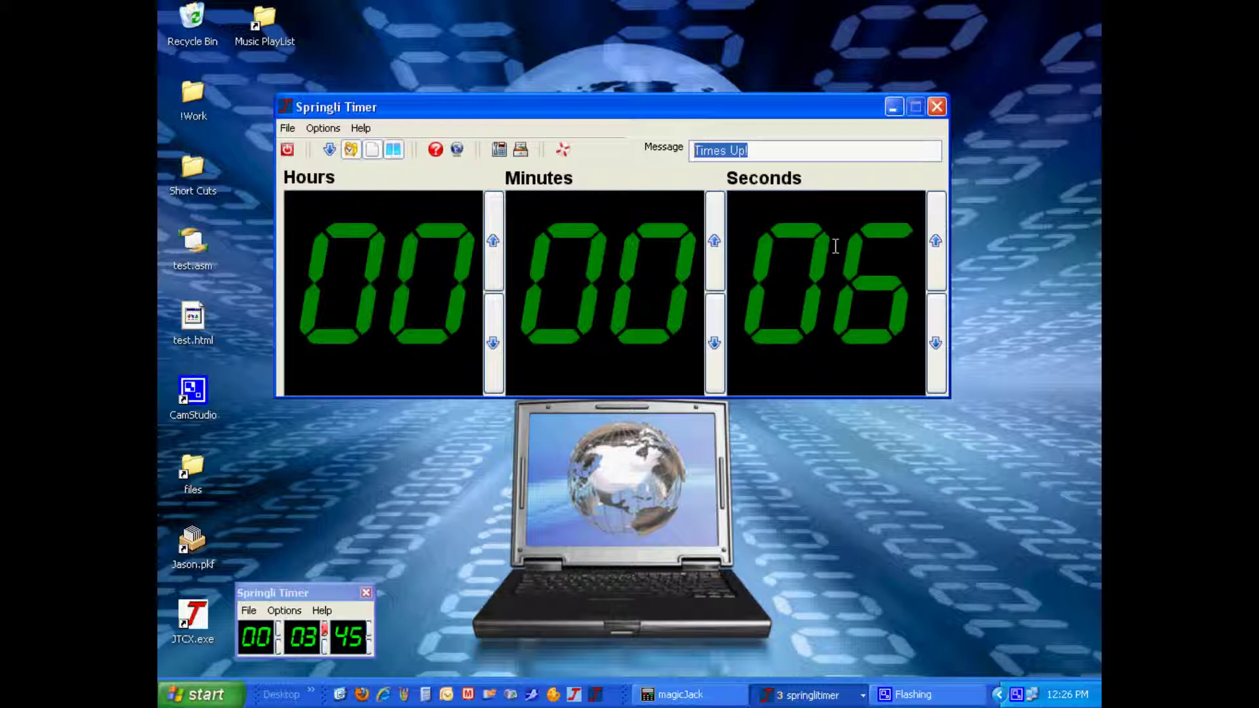
Set the timer's seconds to 2 and turn off its Message Enabled option.
{"action": "left_click_drag", "start_coordinate": [836, 246], "coordinate": [918, 246]}
{"action": "type", "text": "2"}
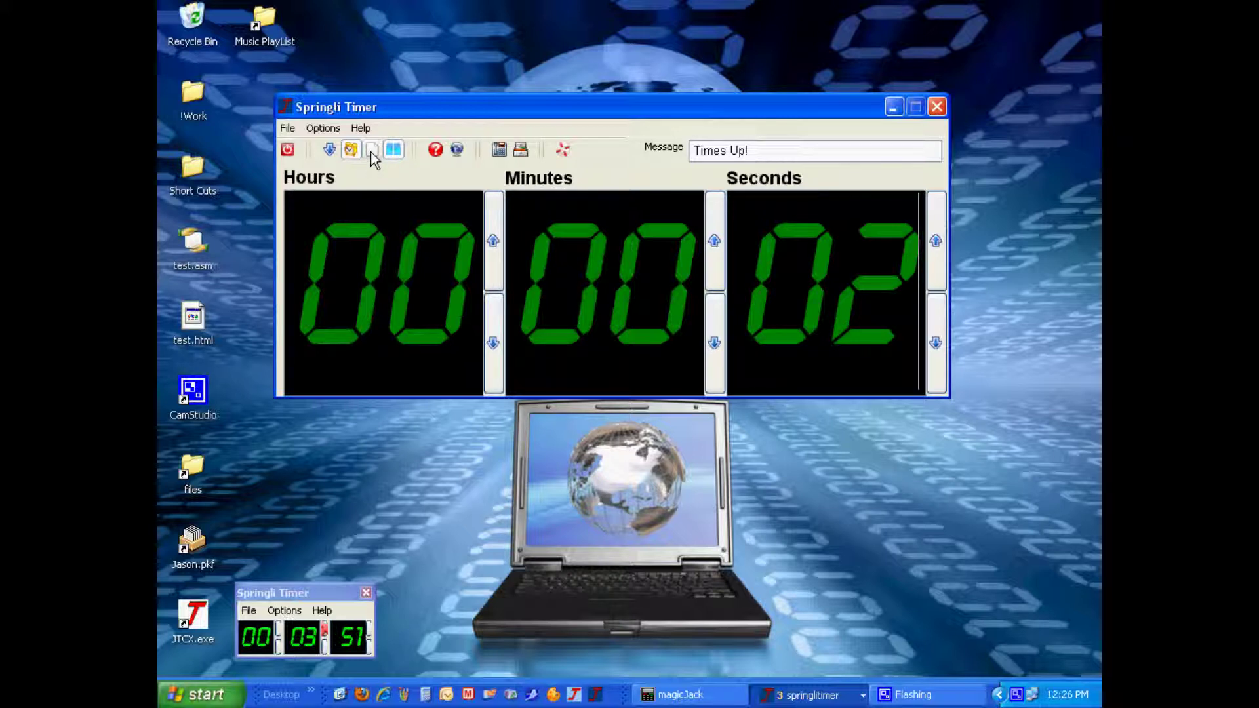
{"action": "left_click", "coordinate": [323, 128]}
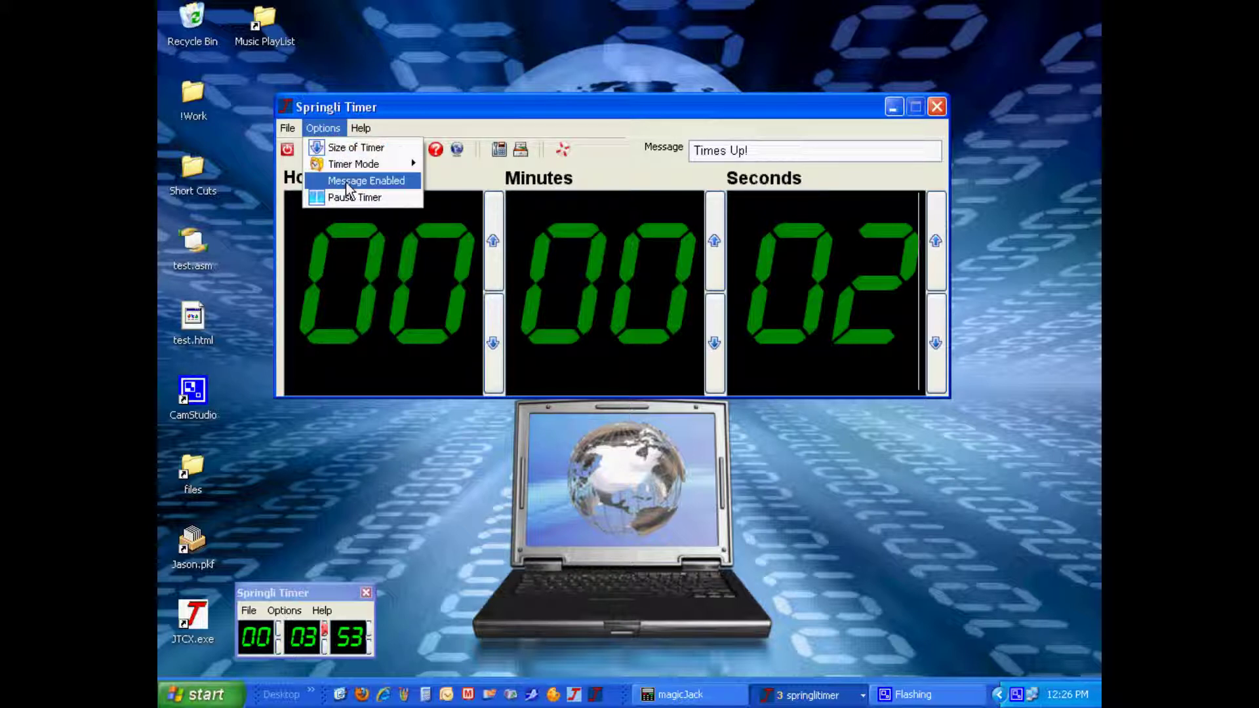
{"action": "left_click", "coordinate": [438, 177]}
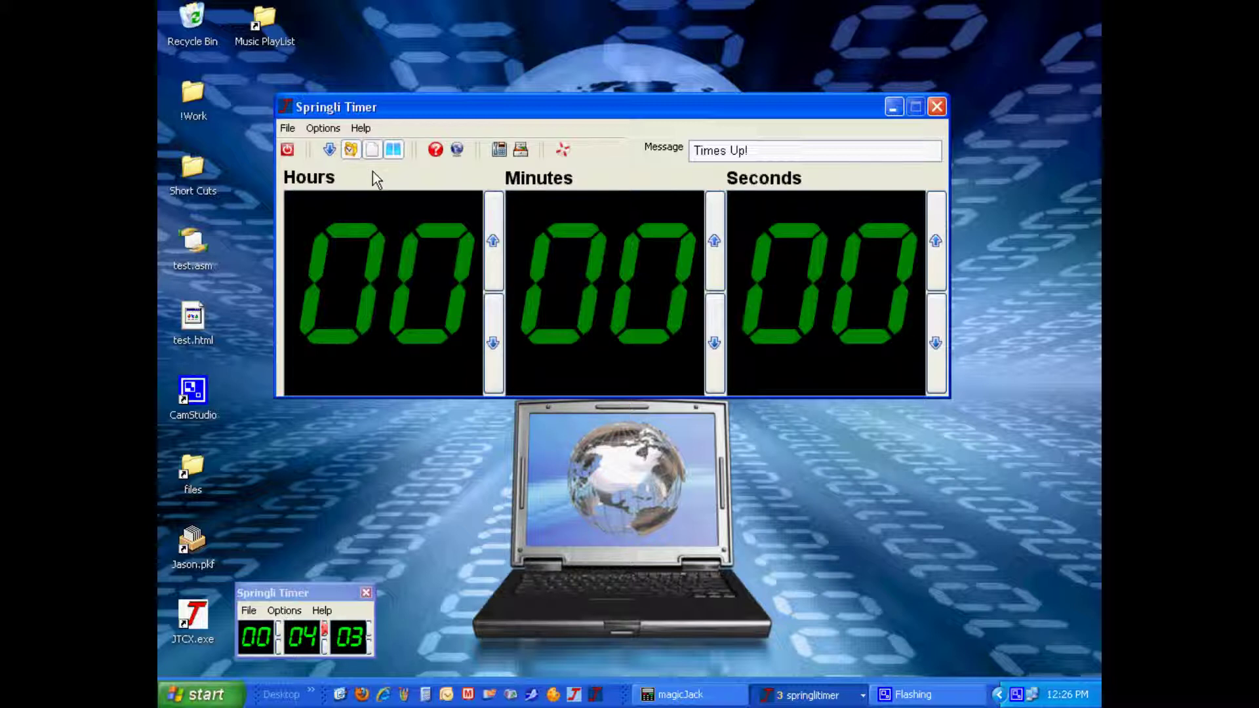
Set the large timer's seconds to 2, let the countdown run out, and close the time-up message window.
{"action": "double_click", "coordinate": [868, 282]}
{"action": "type", "text": "2"}
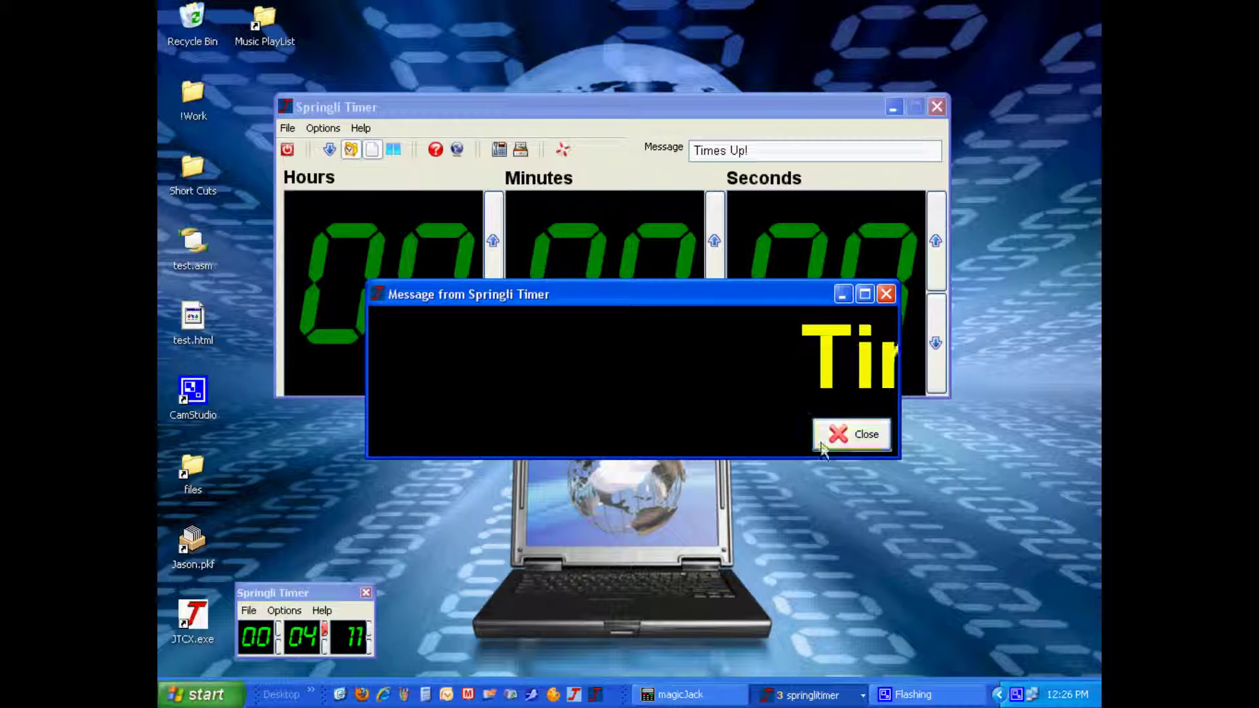
{"action": "left_click", "coordinate": [825, 441]}
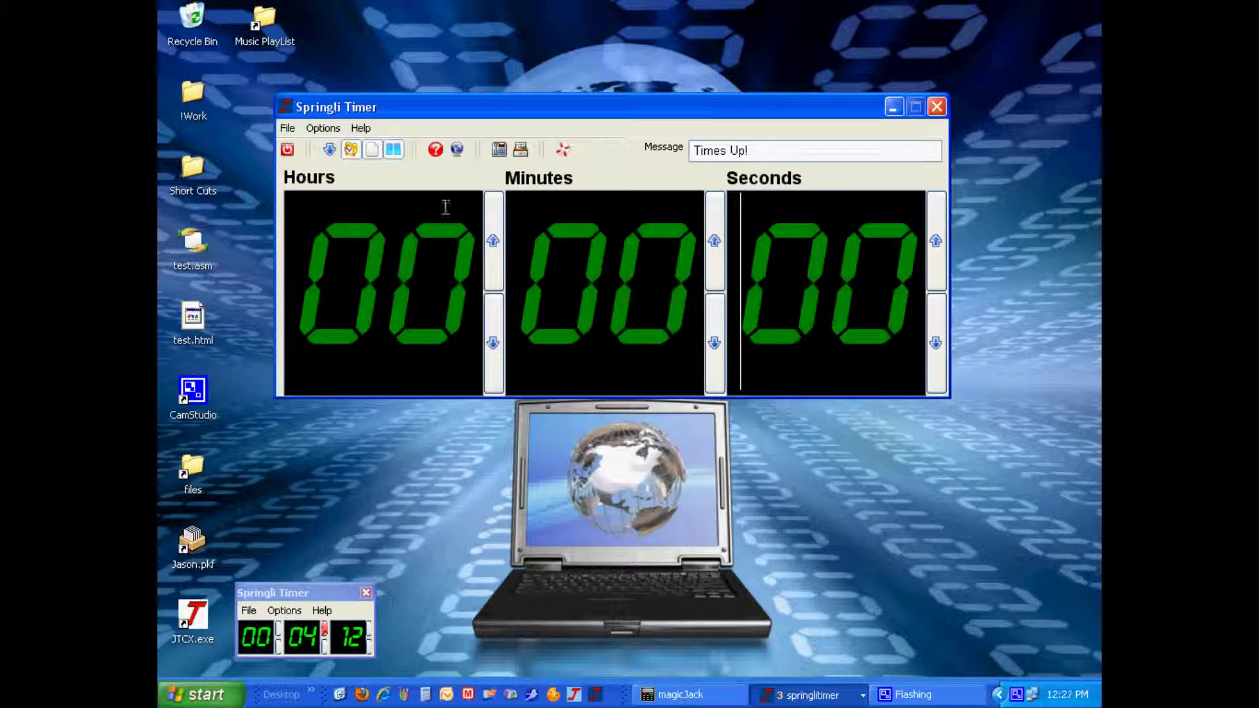
View the timer's About information and the Jegas website, and close both.
{"action": "left_click", "coordinate": [366, 130]}
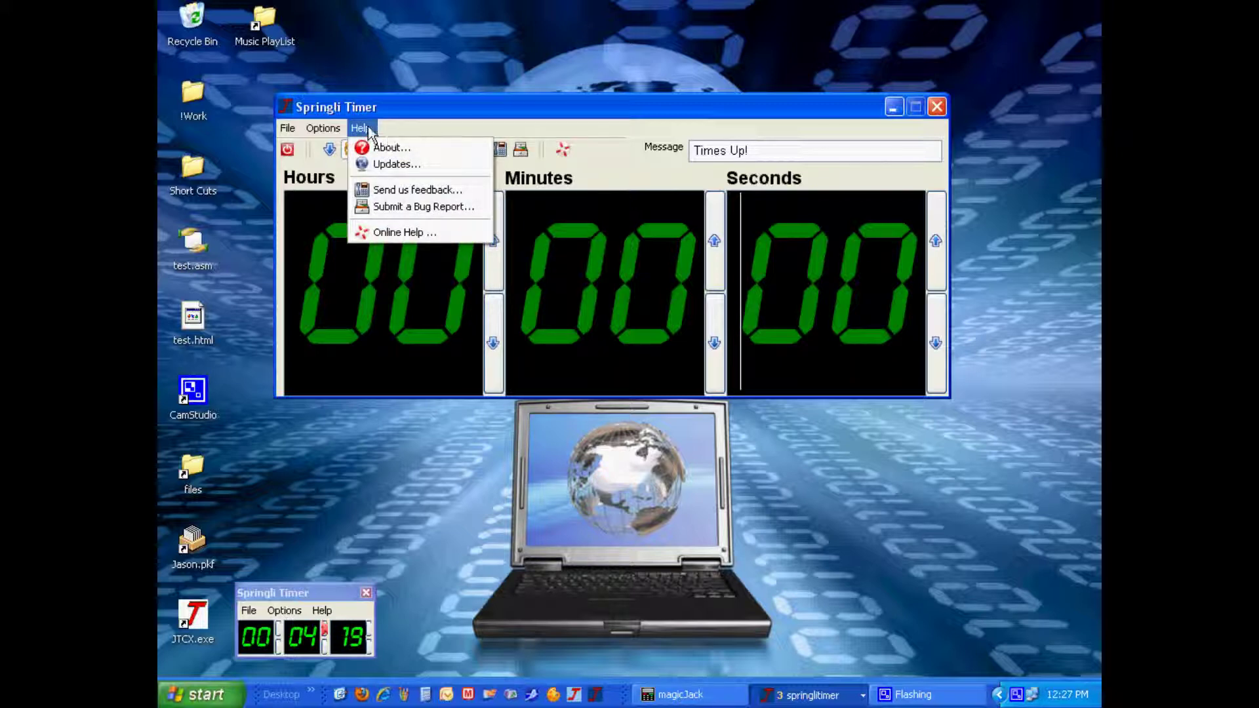
{"action": "left_click", "coordinate": [388, 150]}
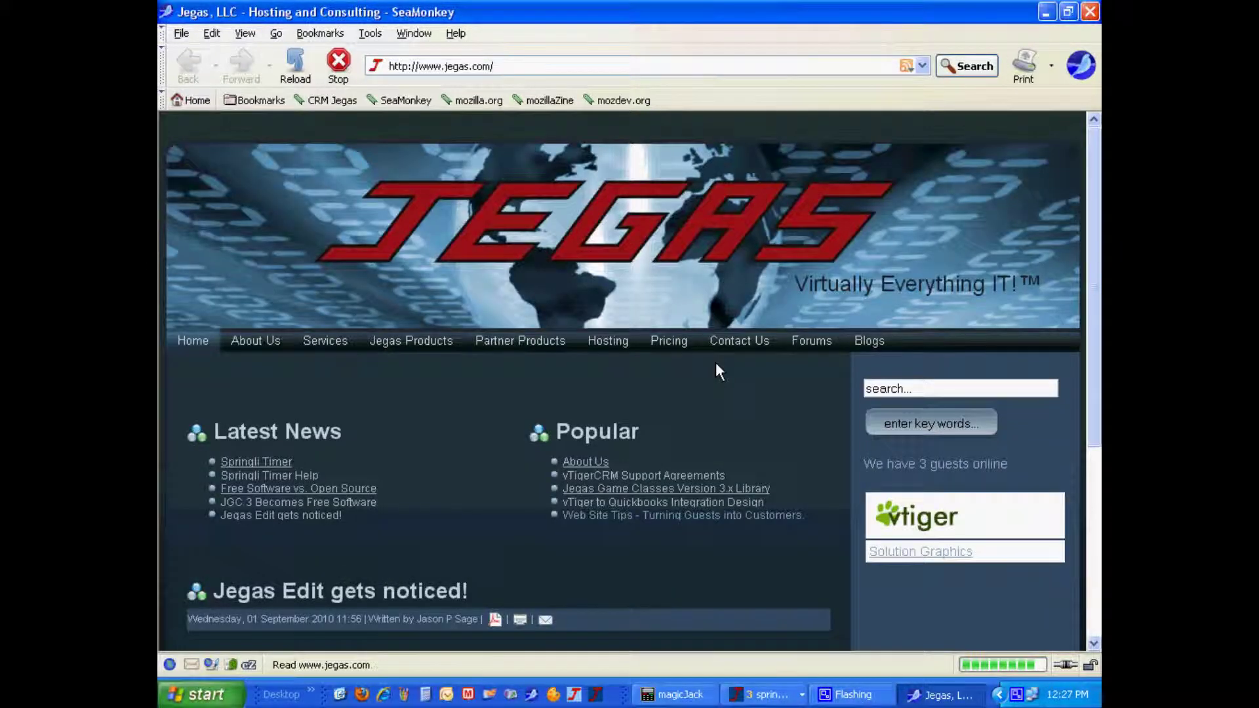
{"action": "key", "text": "alt+F4"}
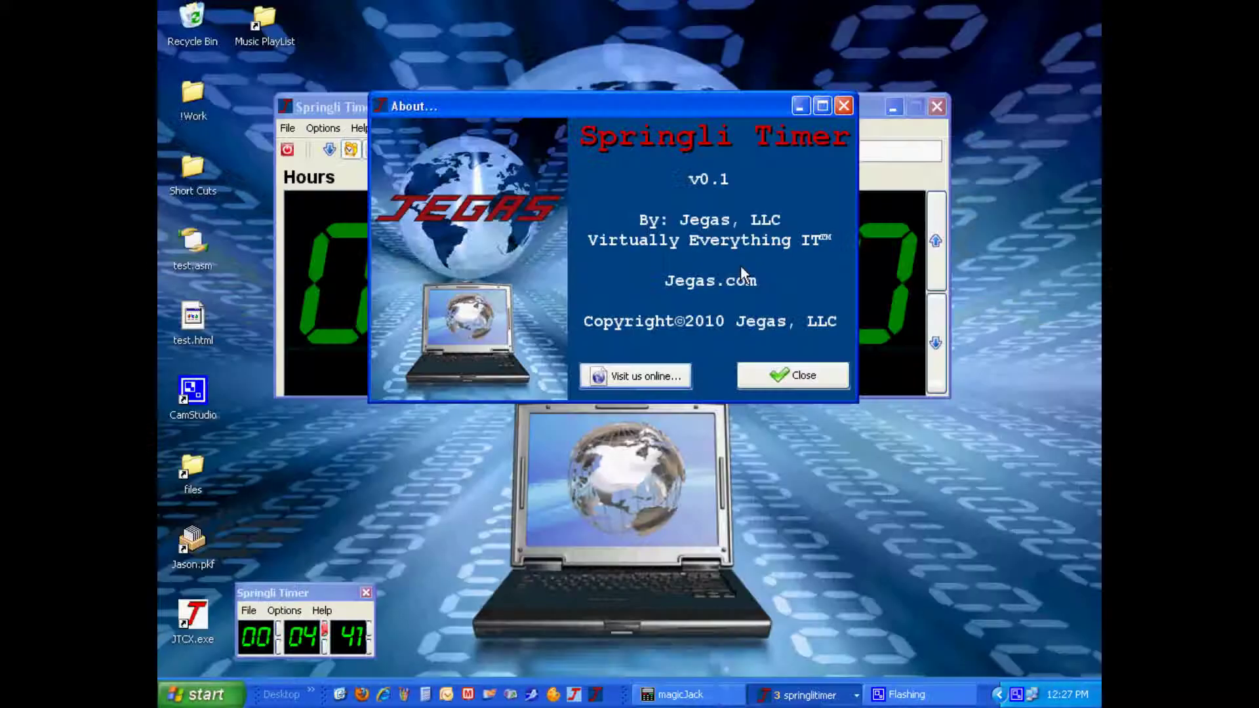
{"action": "left_click", "coordinate": [764, 376]}
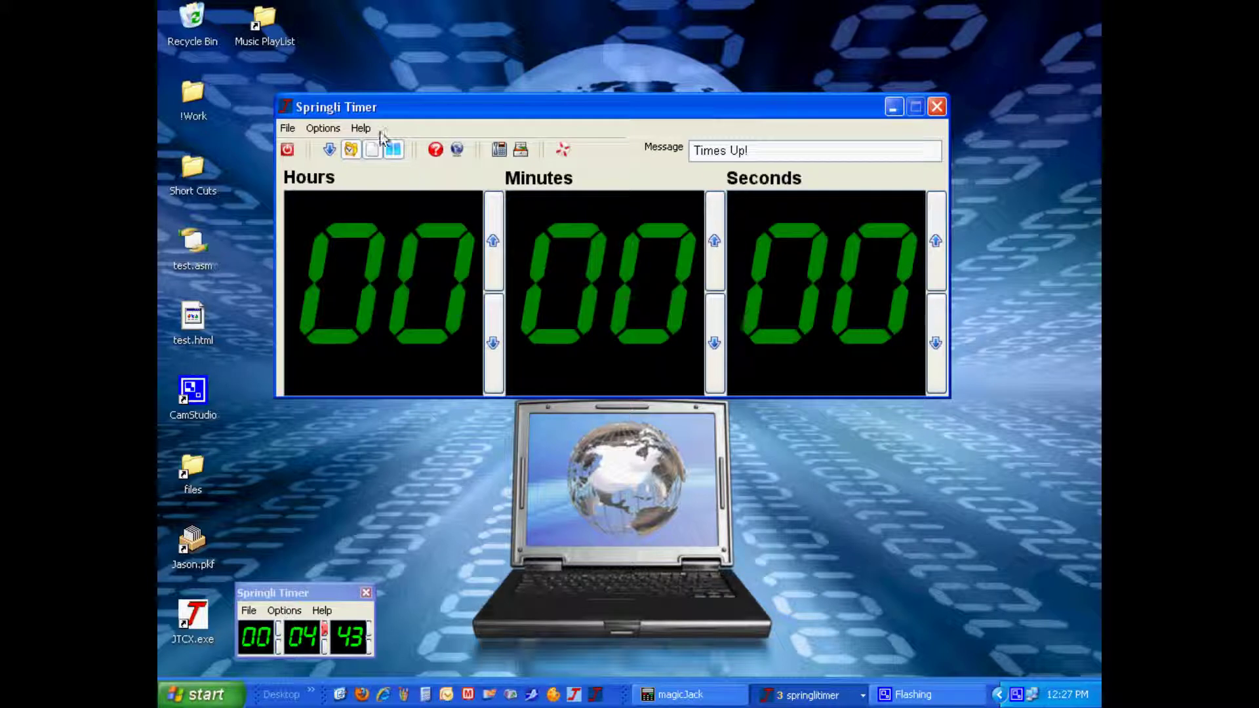
Check jegas.com for timer updates, allowing SPRINGLITIMER.EXE through the AVG firewall for all connections, and close the updates dialog.
{"action": "left_click", "coordinate": [361, 127]}
{"action": "left_click", "coordinate": [379, 164]}
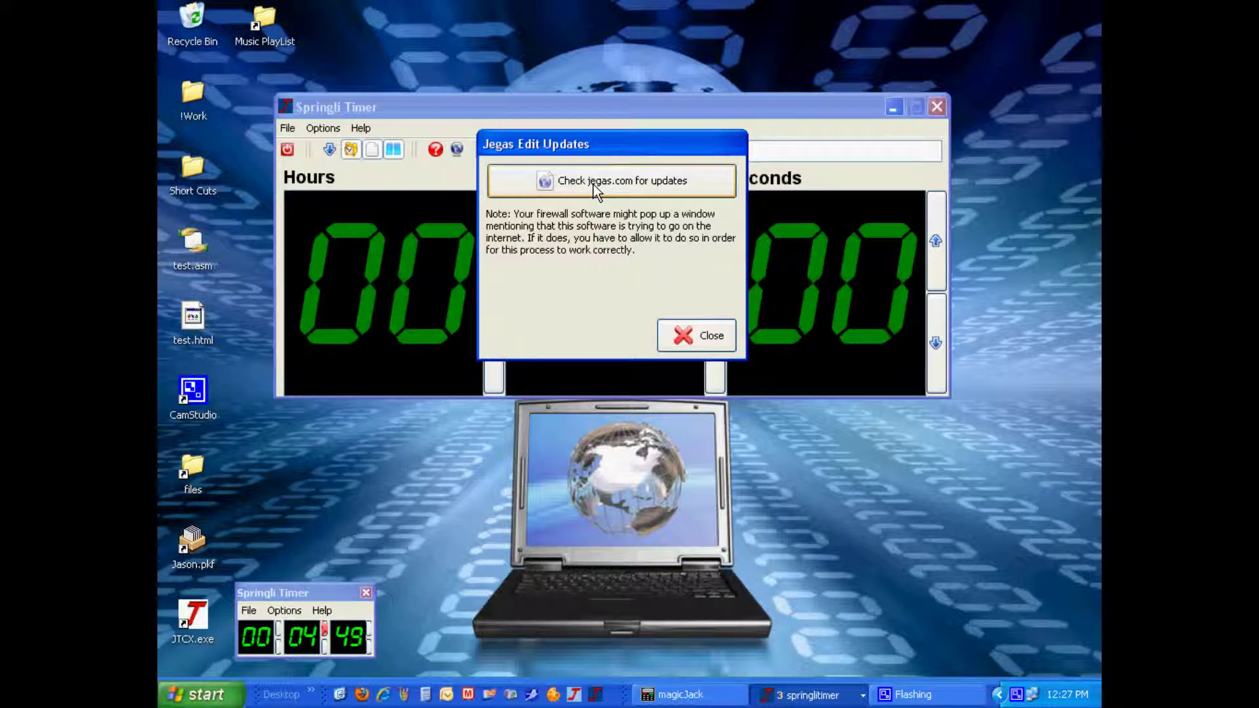
{"action": "left_click", "coordinate": [505, 180]}
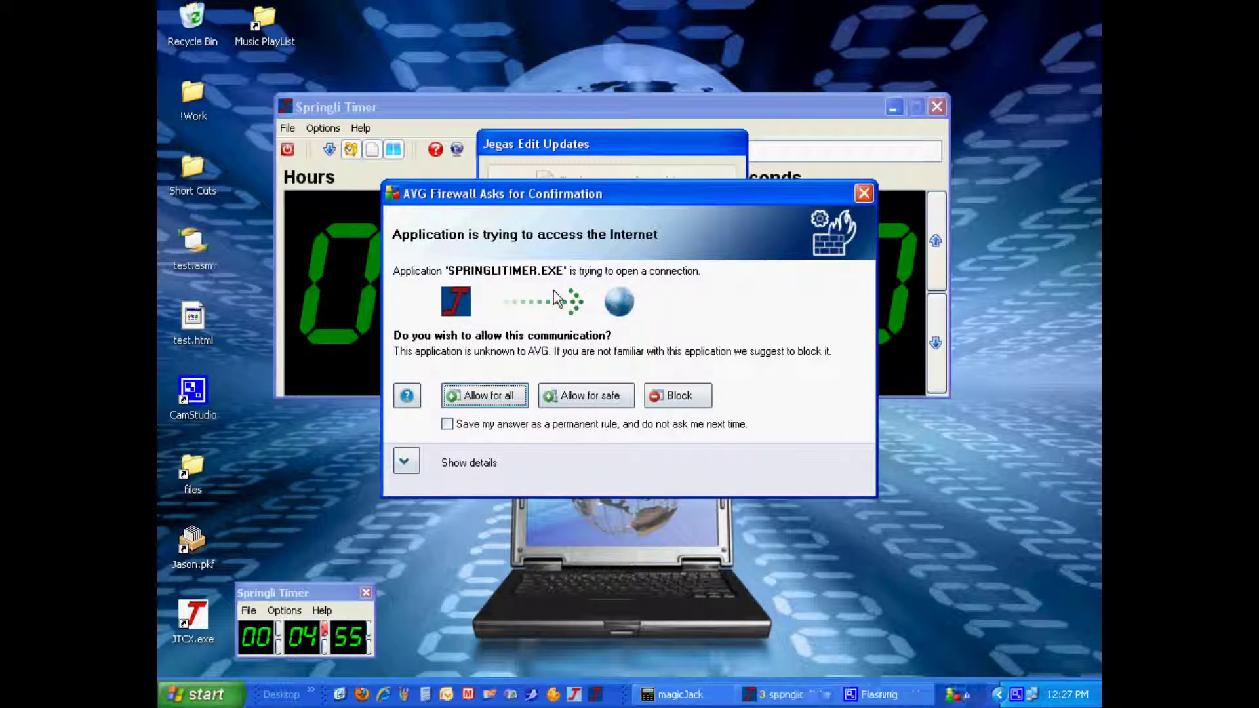
{"action": "left_click_drag", "start_coordinate": [553, 199], "coordinate": [584, 194]}
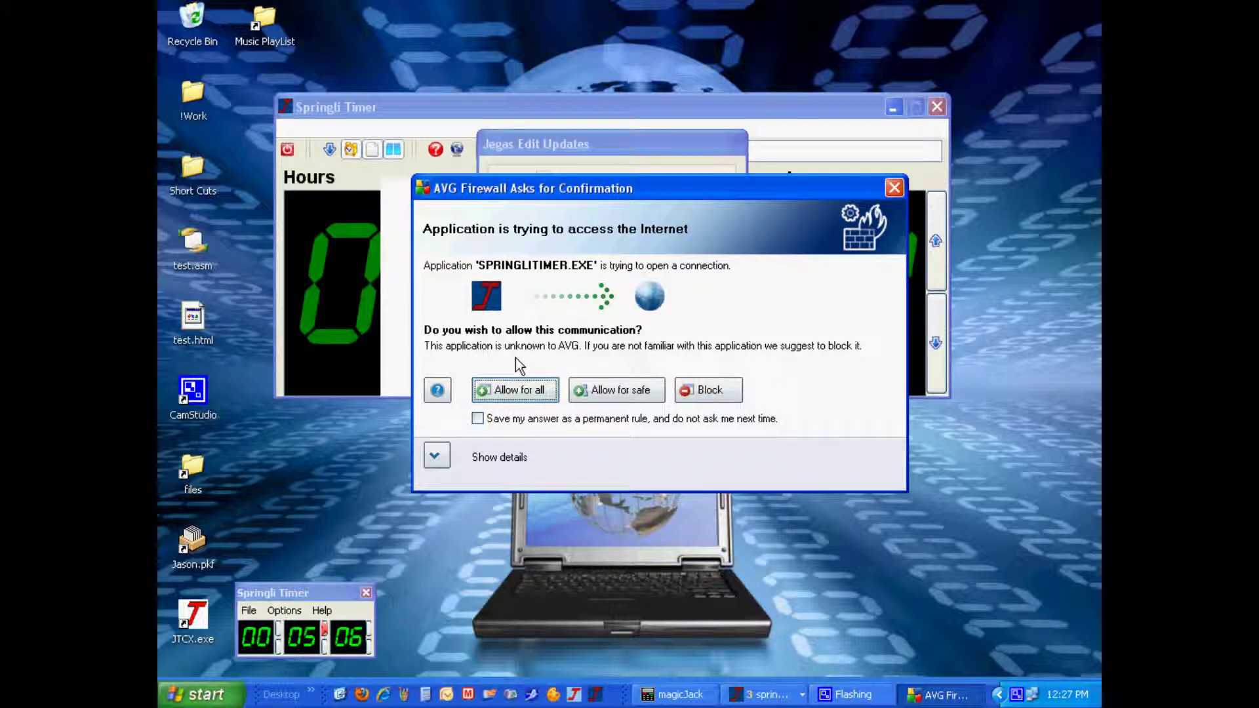
{"action": "left_click", "coordinate": [516, 389]}
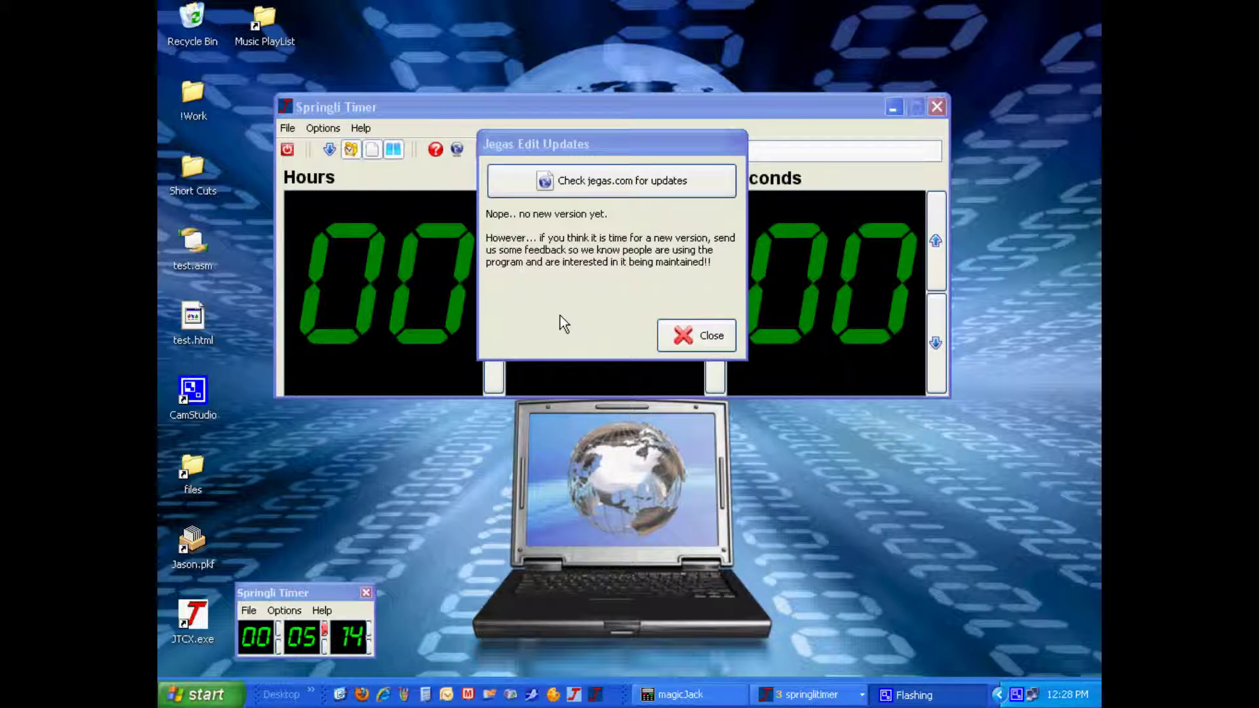
{"action": "left_click", "coordinate": [492, 220]}
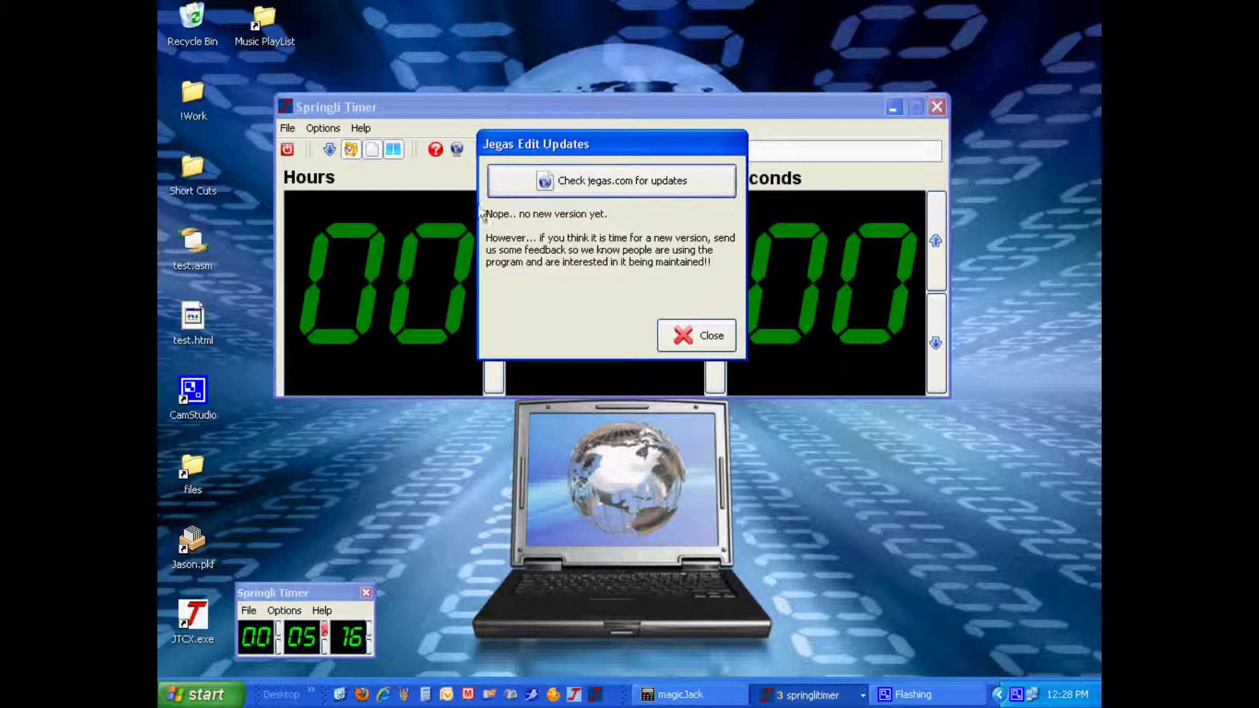
{"action": "left_click", "coordinate": [682, 328]}
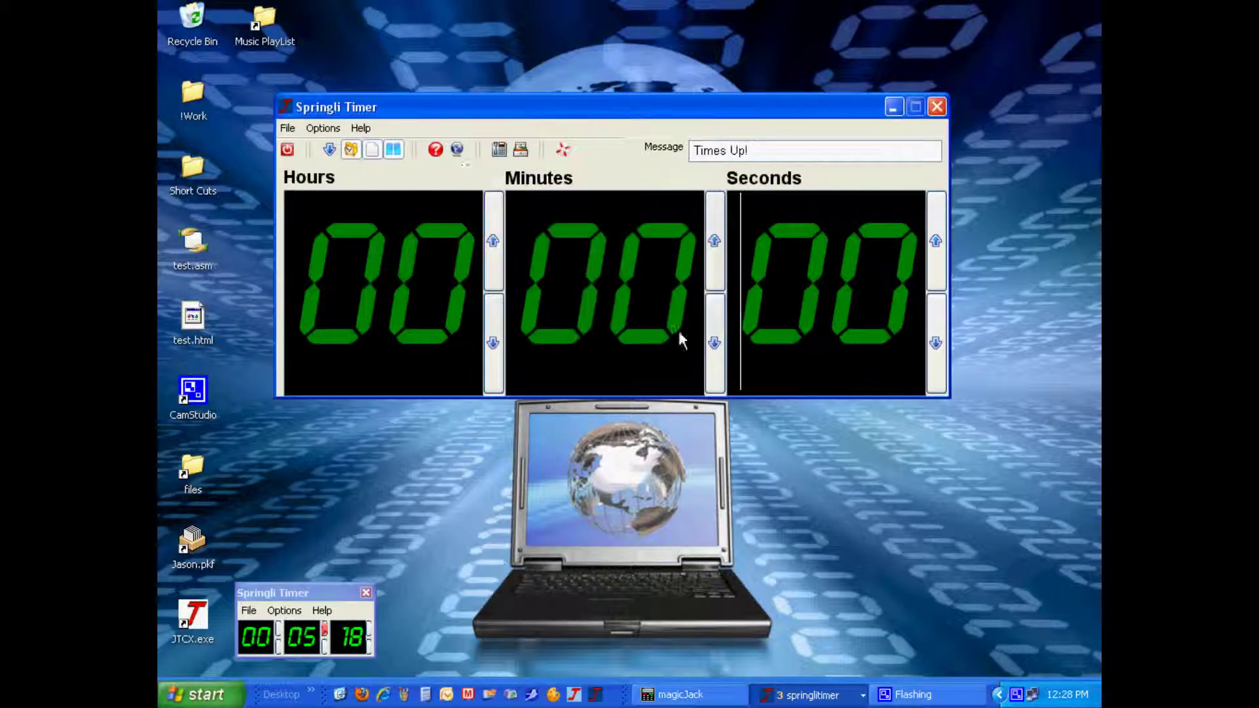
Look through the feedback form's name, city, zip and message fields, and cancel it without submitting.
{"action": "left_click", "coordinate": [361, 129]}
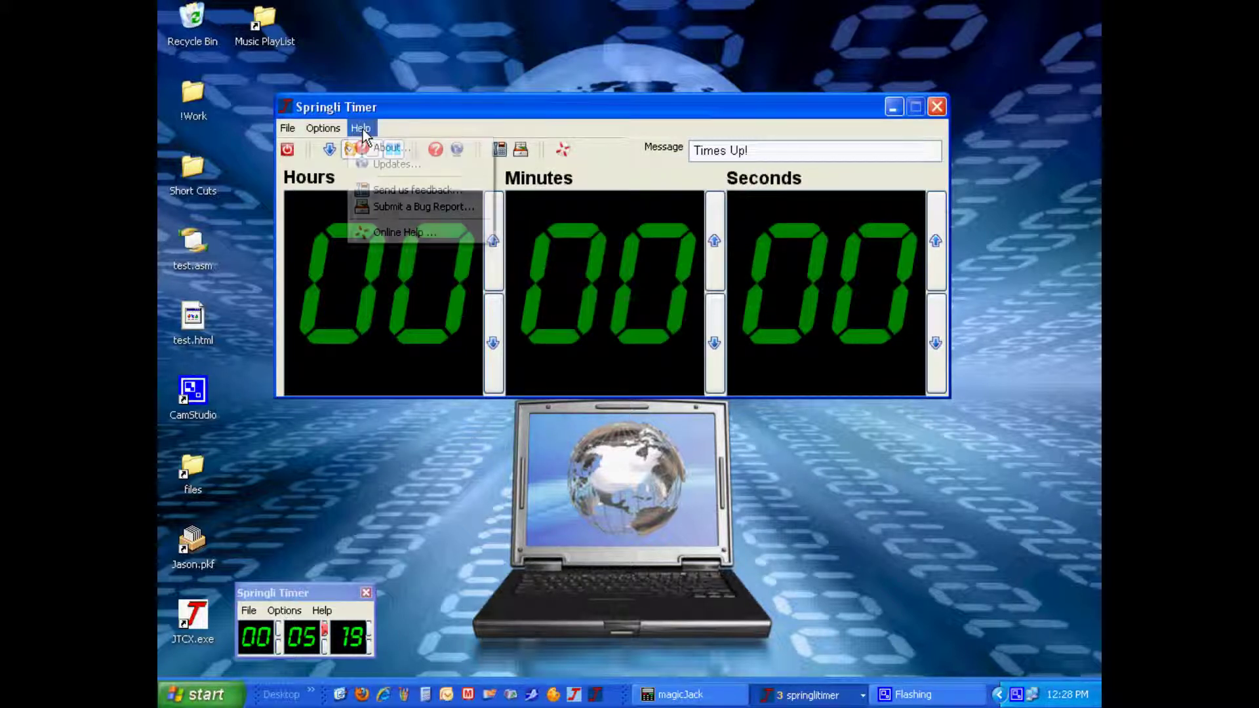
{"action": "left_click", "coordinate": [384, 190]}
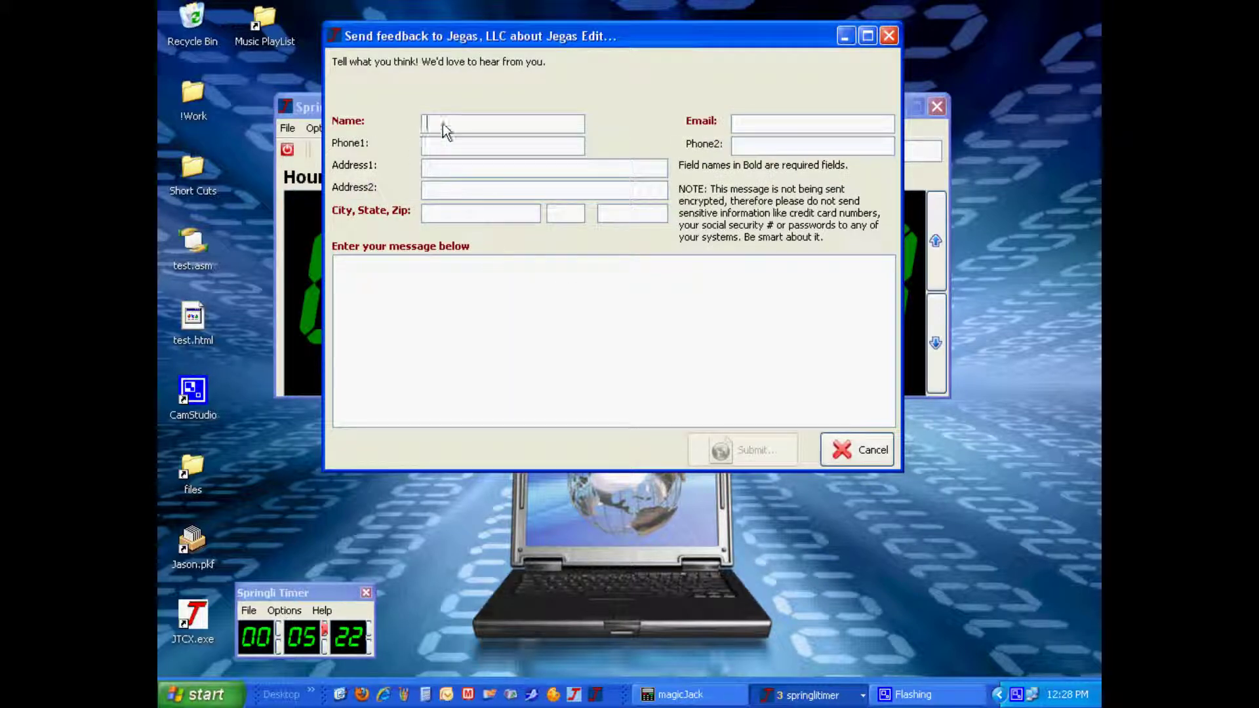
{"action": "left_click", "coordinate": [489, 213]}
{"action": "left_click", "coordinate": [619, 216]}
{"action": "left_click", "coordinate": [423, 286]}
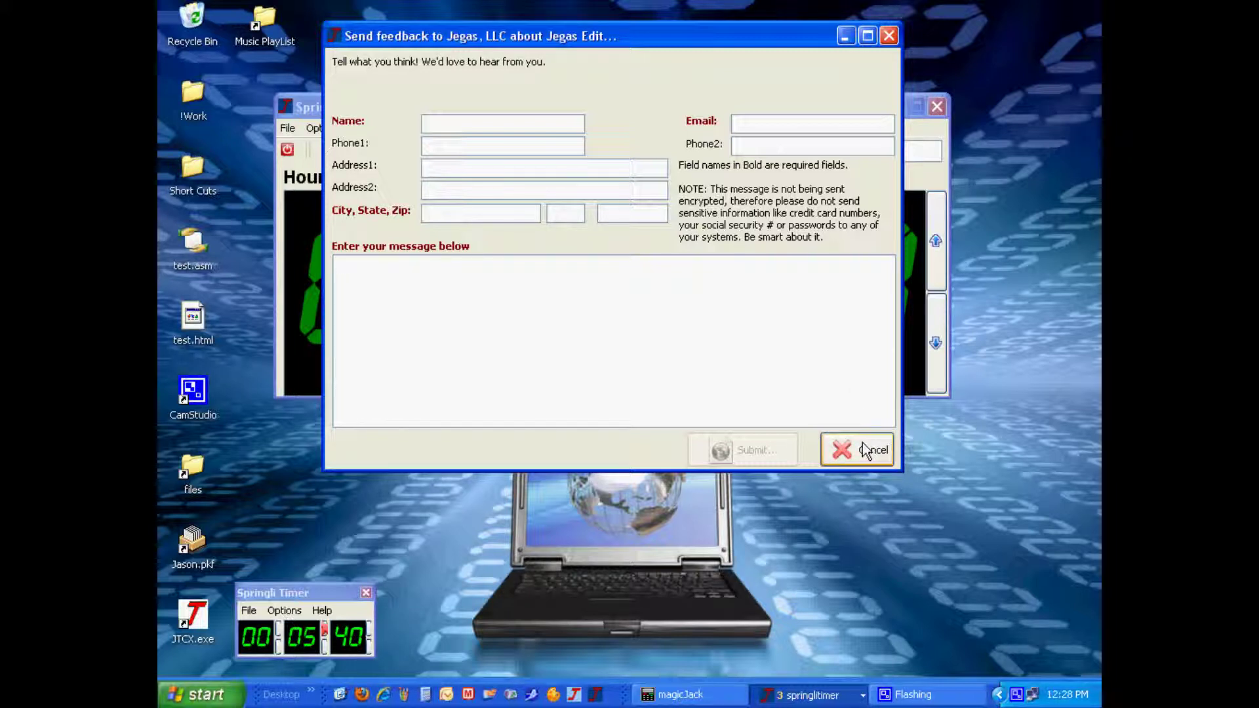
{"action": "mouse_move", "coordinate": [481, 41]}
{"action": "left_mouse_down"}
{"action": "mouse_move", "coordinate": [490, 82]}
{"action": "mouse_move", "coordinate": [502, 55]}
{"action": "left_mouse_up"}
{"action": "left_click", "coordinate": [878, 470]}
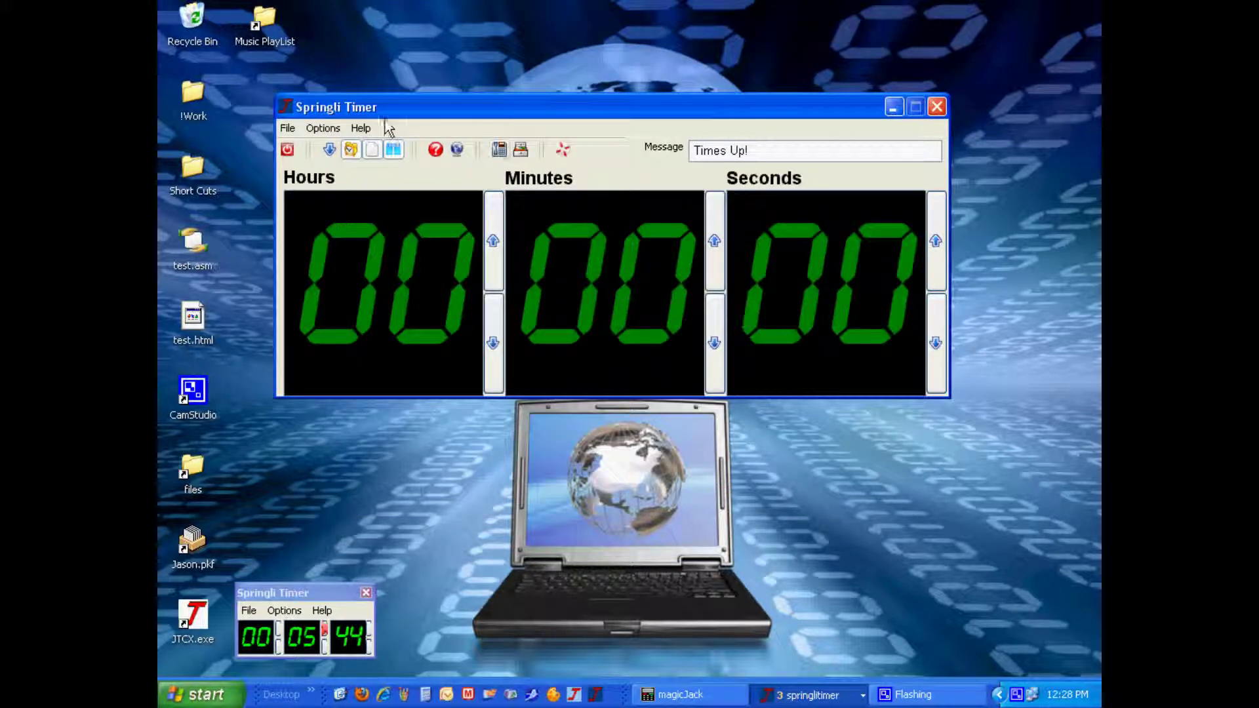
Look at the bug report form's instructions and required fields, and cancel it without submitting.
{"action": "left_click", "coordinate": [362, 129]}
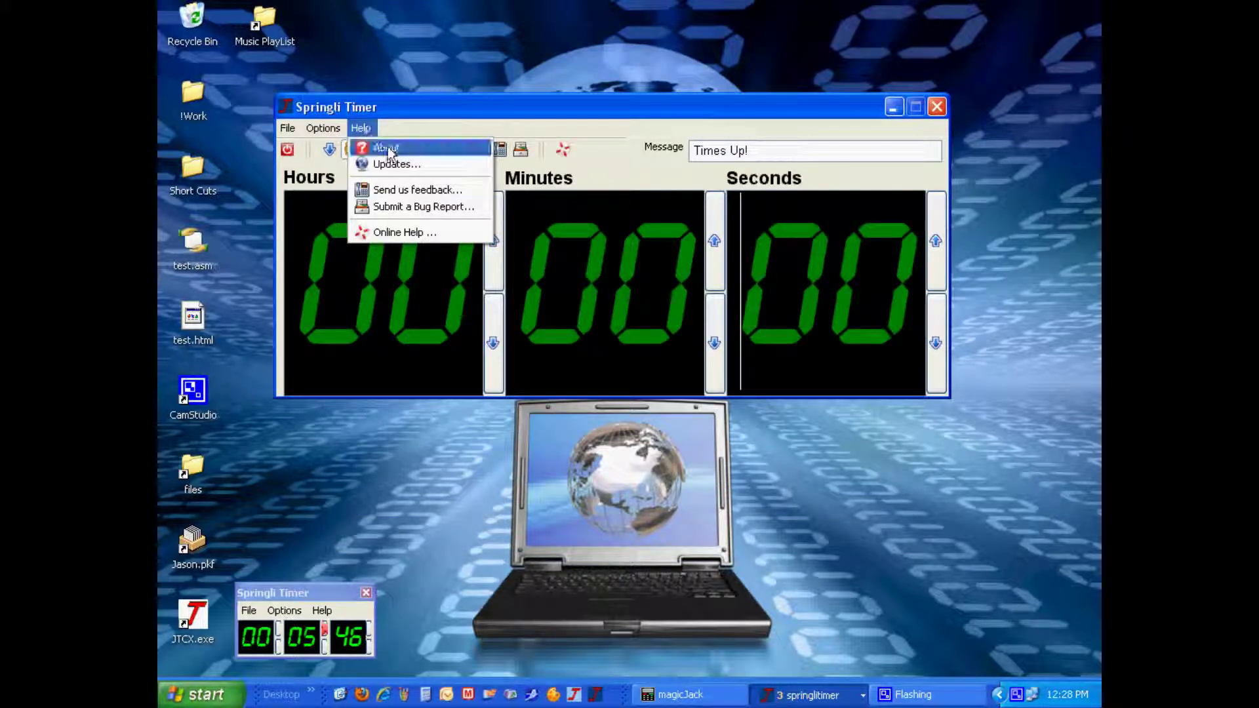
{"action": "left_click", "coordinate": [388, 207]}
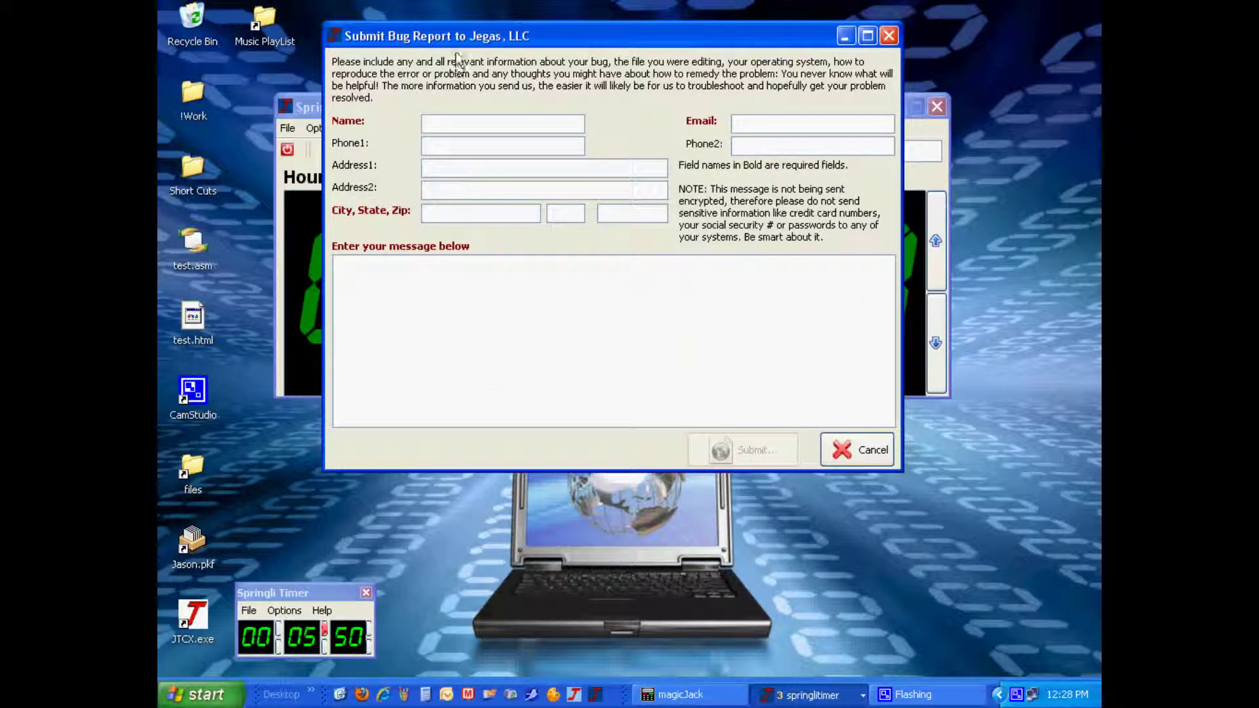
{"action": "left_click_drag", "start_coordinate": [472, 38], "coordinate": [504, 91]}
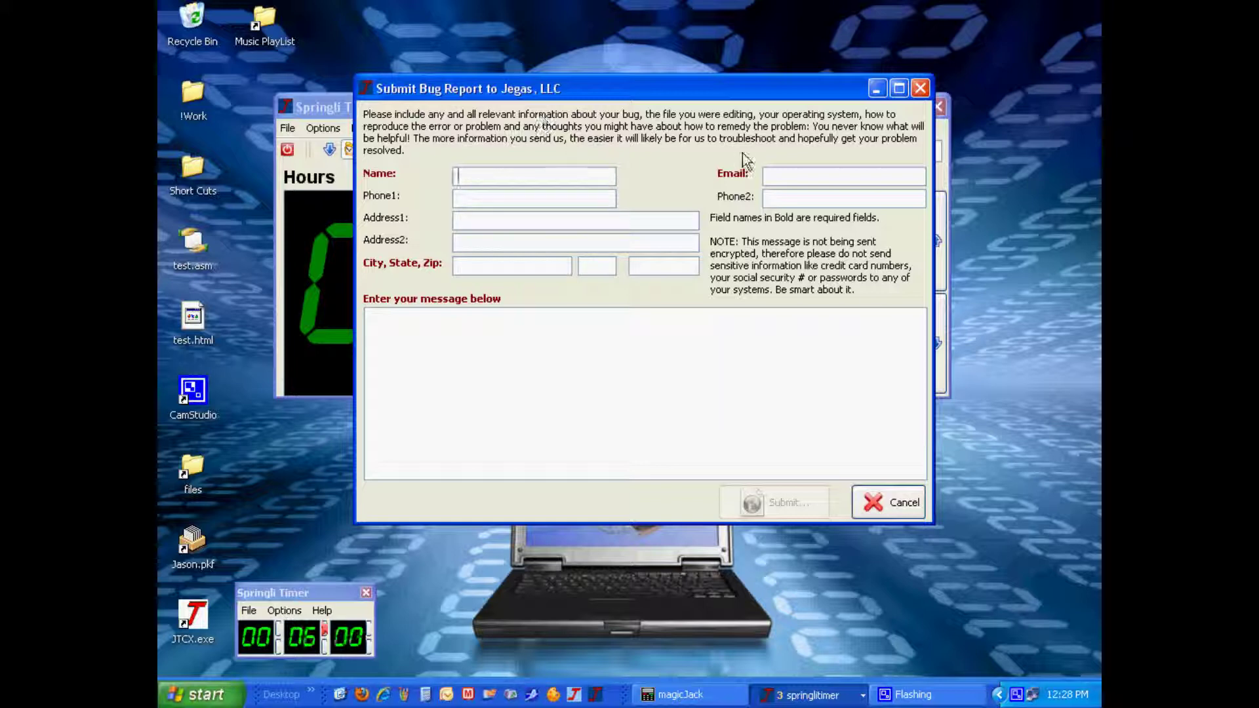
{"action": "left_click", "coordinate": [885, 507]}
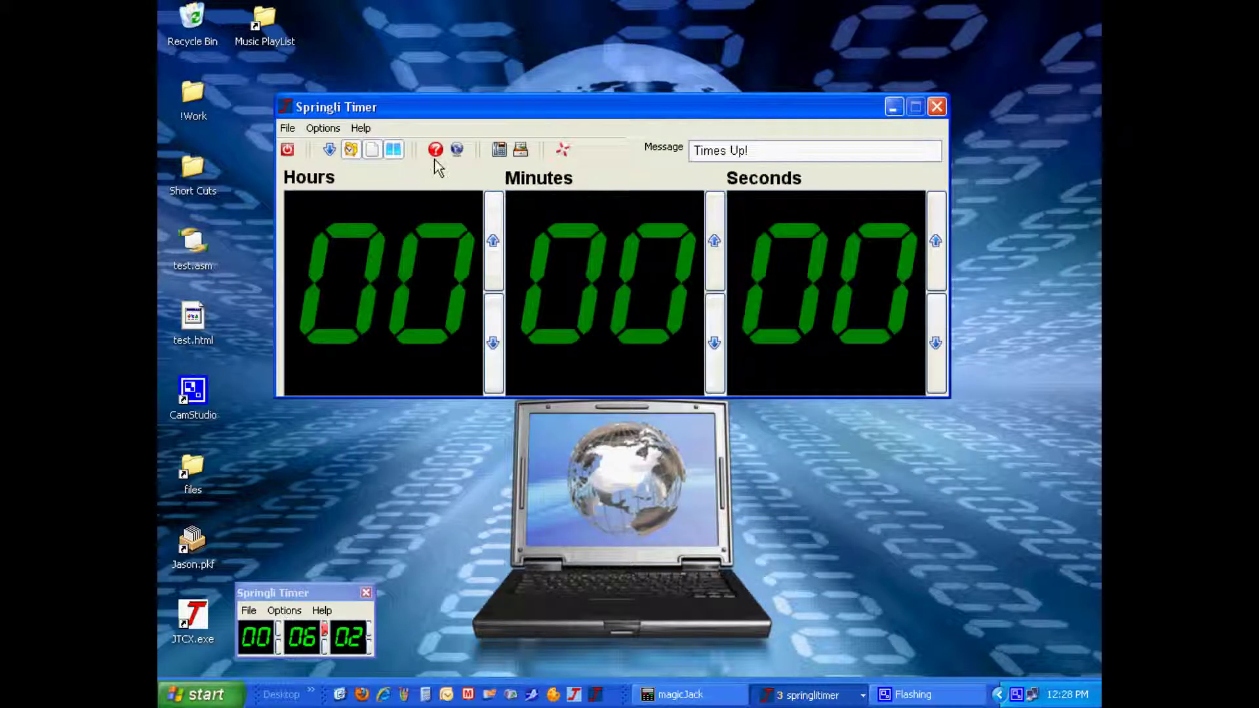
{"action": "left_click", "coordinate": [360, 129]}
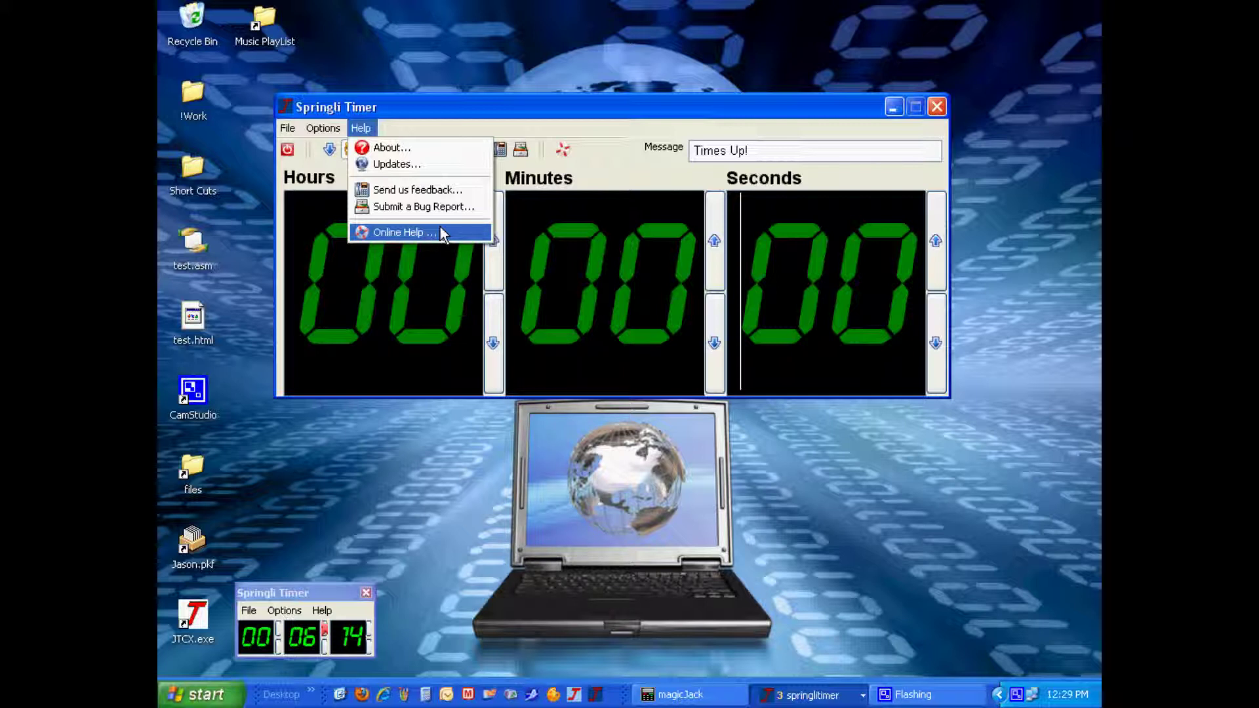
{"action": "left_click", "coordinate": [660, 171]}
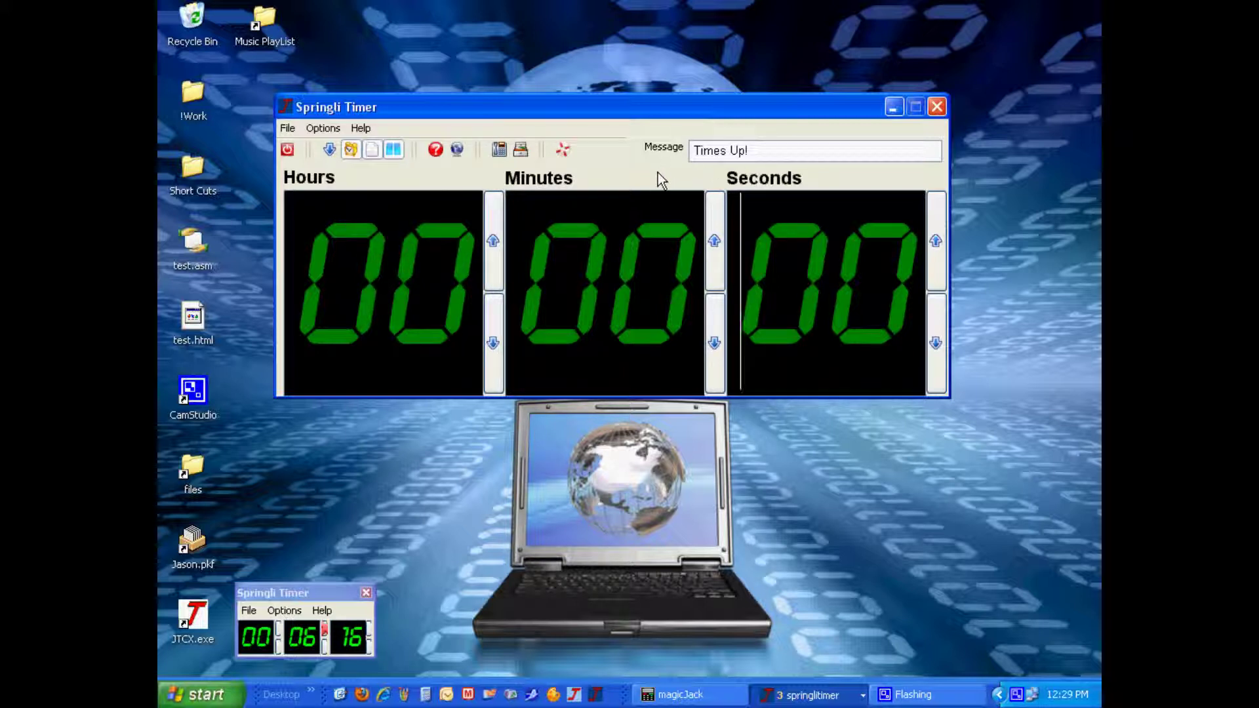
{"action": "left_click", "coordinate": [362, 127]}
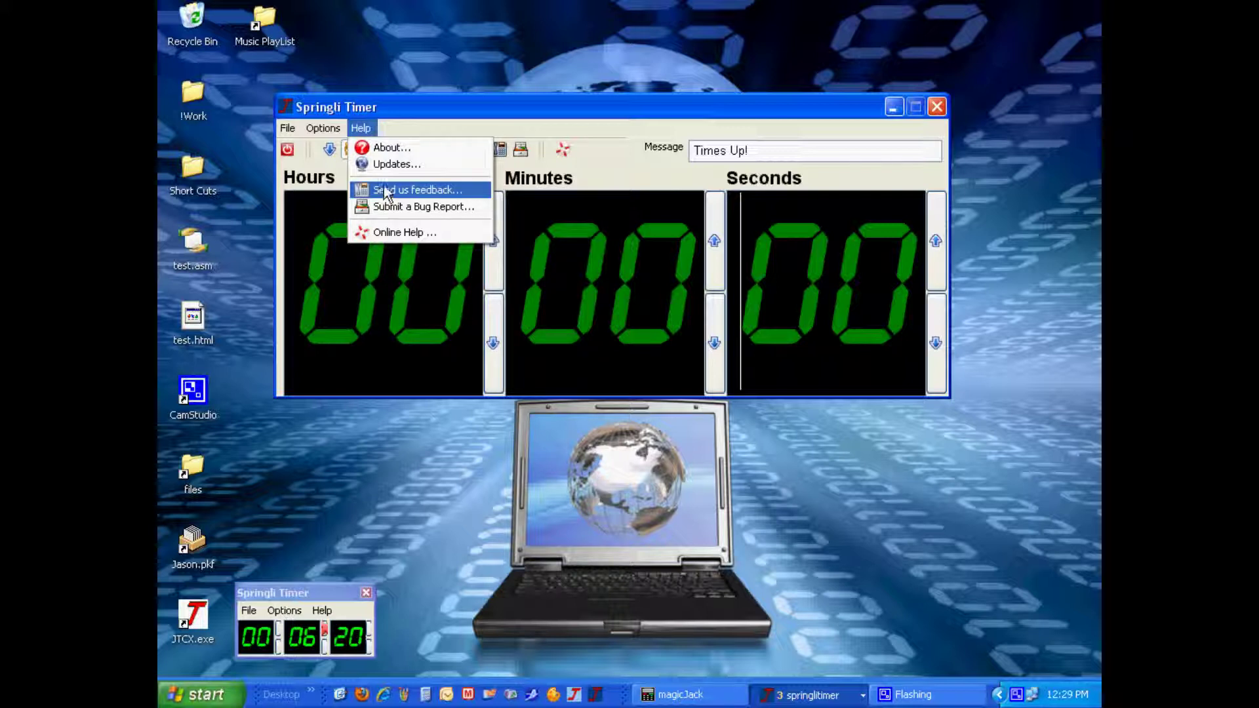
{"action": "left_click", "coordinate": [604, 173]}
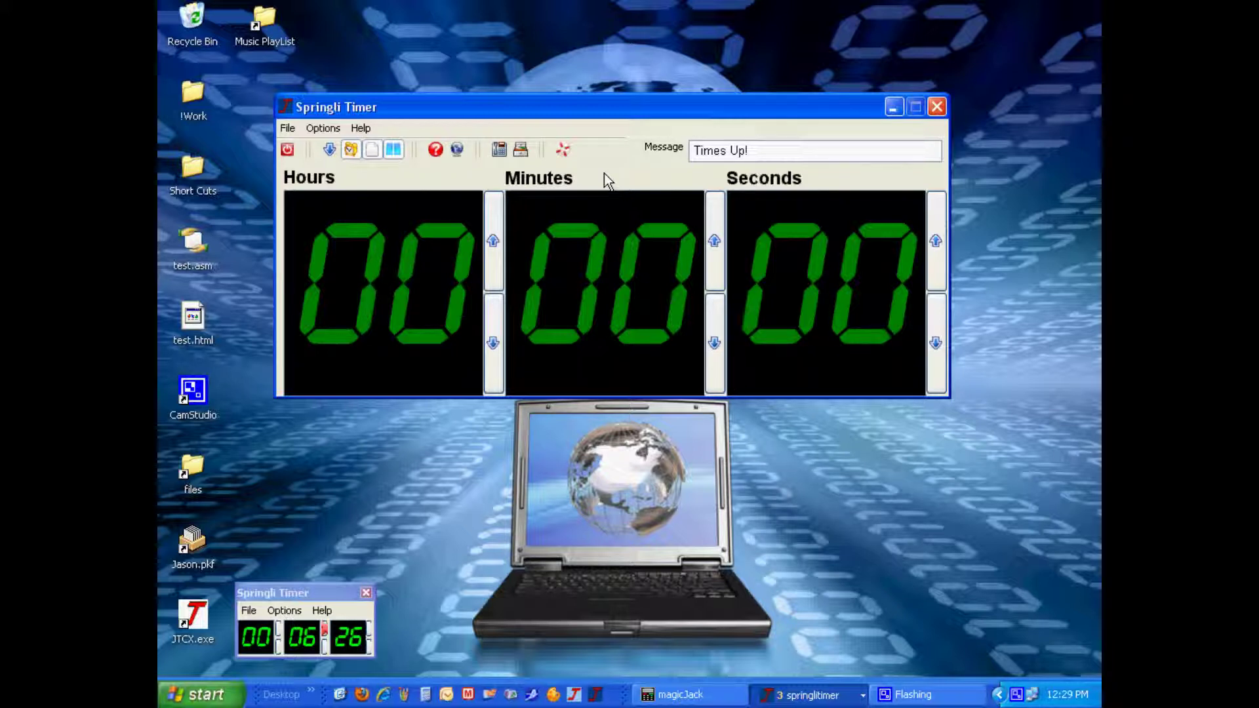
Raise the large timer's hours to 7 and lower them to 1.
{"action": "left_click", "coordinate": [493, 223]}
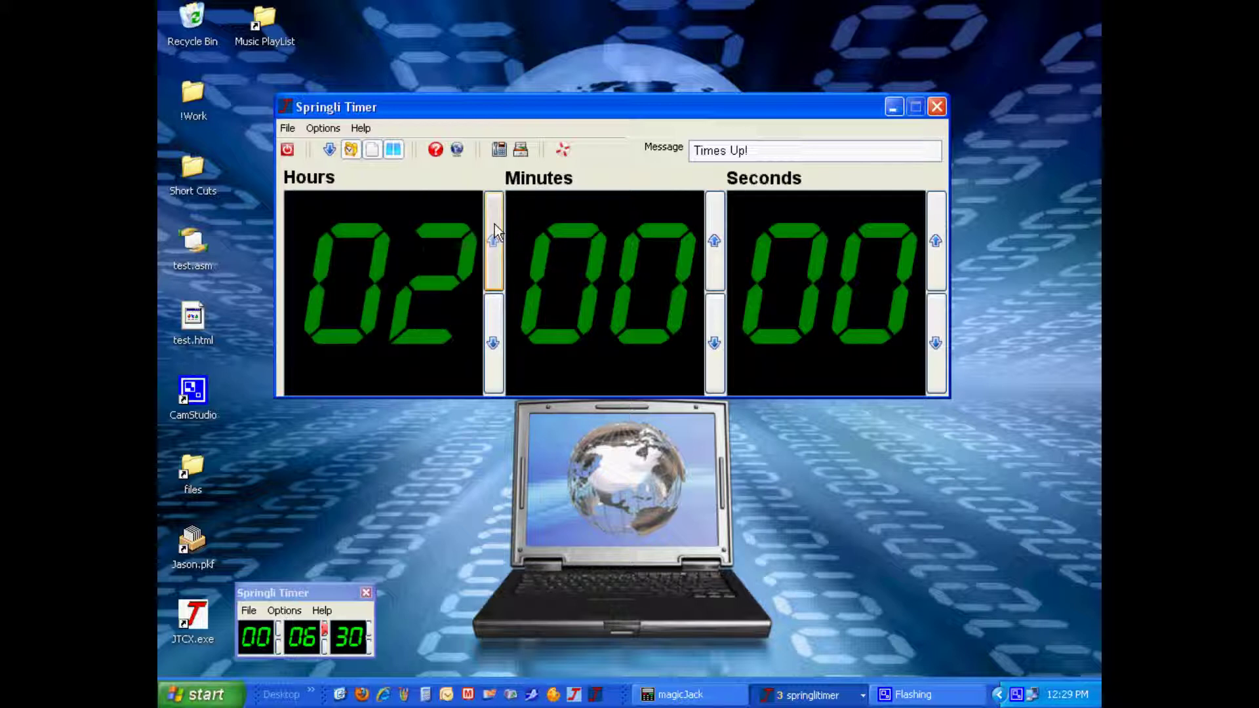
{"action": "left_click", "coordinate": [494, 224]}
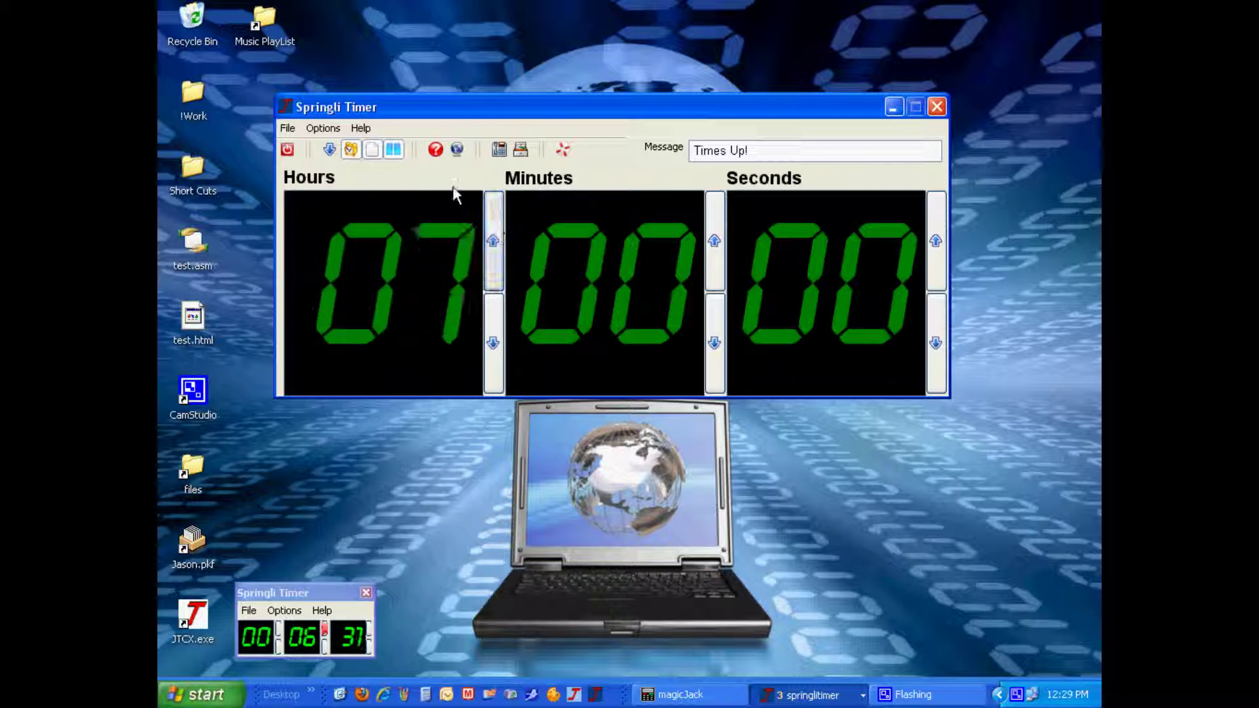
{"action": "left_click", "coordinate": [494, 341]}
{"action": "left_click", "coordinate": [496, 342]}
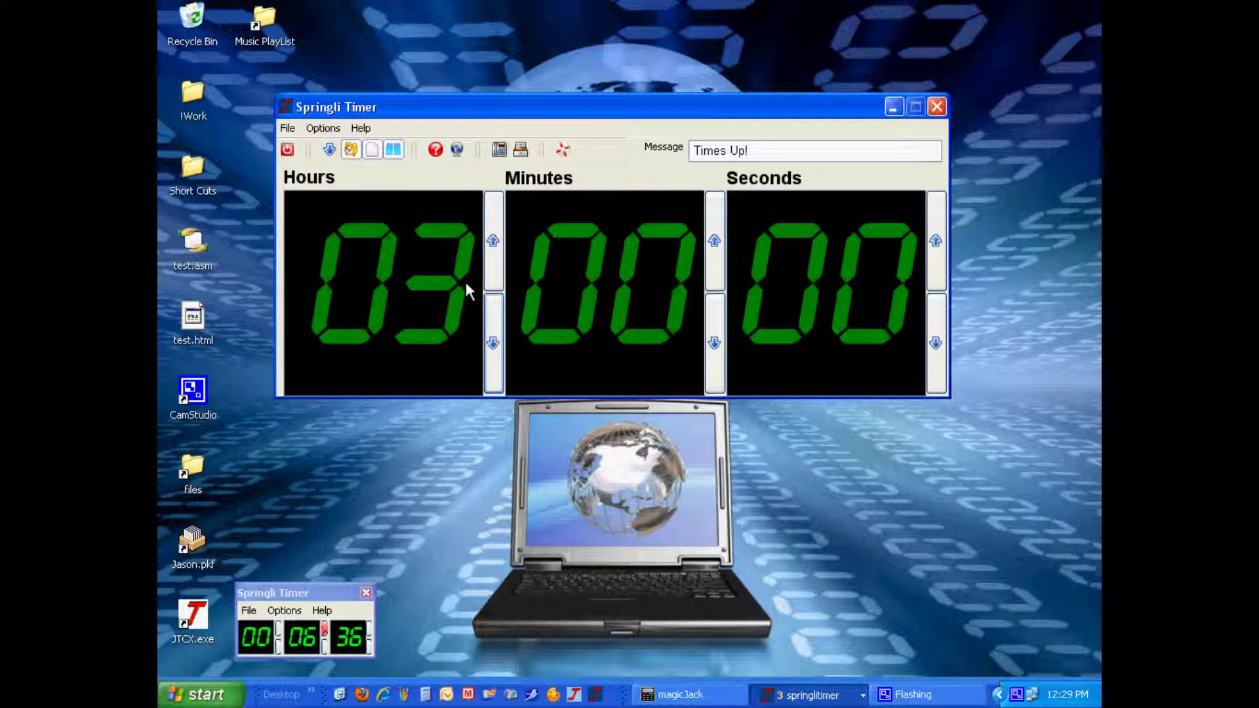
{"action": "left_click", "coordinate": [502, 334]}
Raise the large timer's minutes and lower them to 4.
{"action": "left_click", "coordinate": [714, 263]}
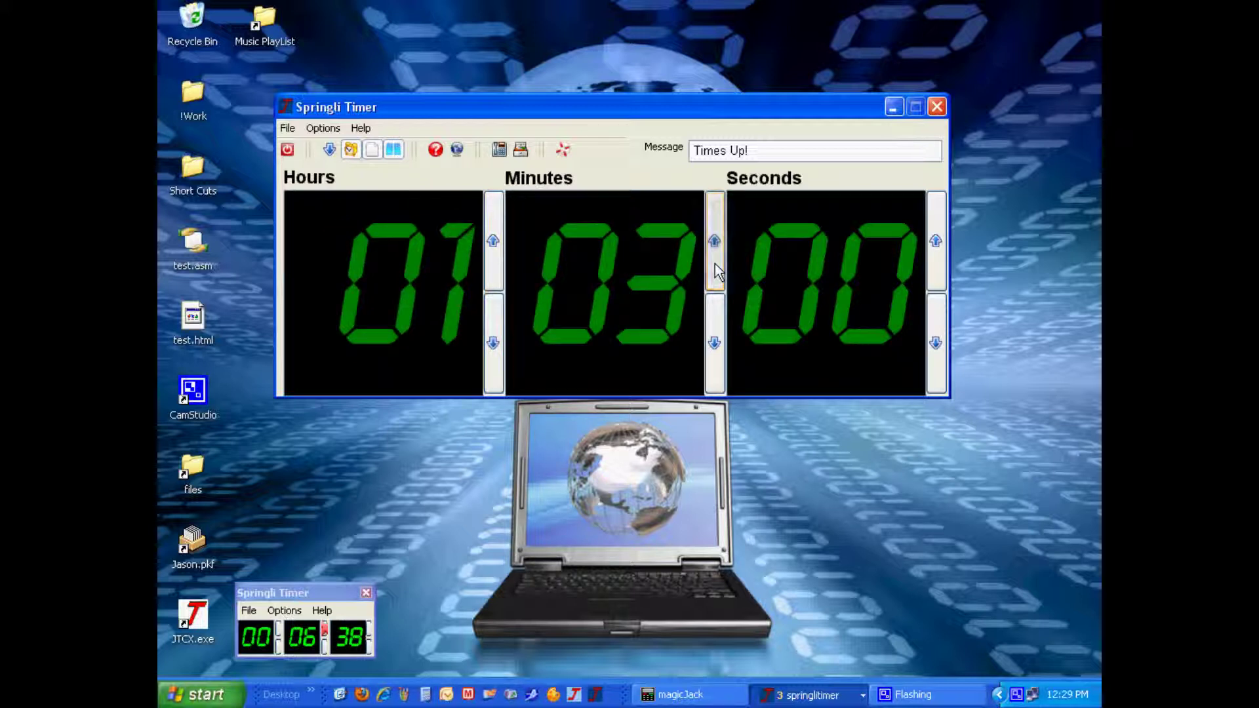
{"action": "left_click", "coordinate": [716, 265]}
{"action": "left_click", "coordinate": [715, 342]}
{"action": "left_click", "coordinate": [715, 342]}
{"action": "left_click", "coordinate": [715, 342]}
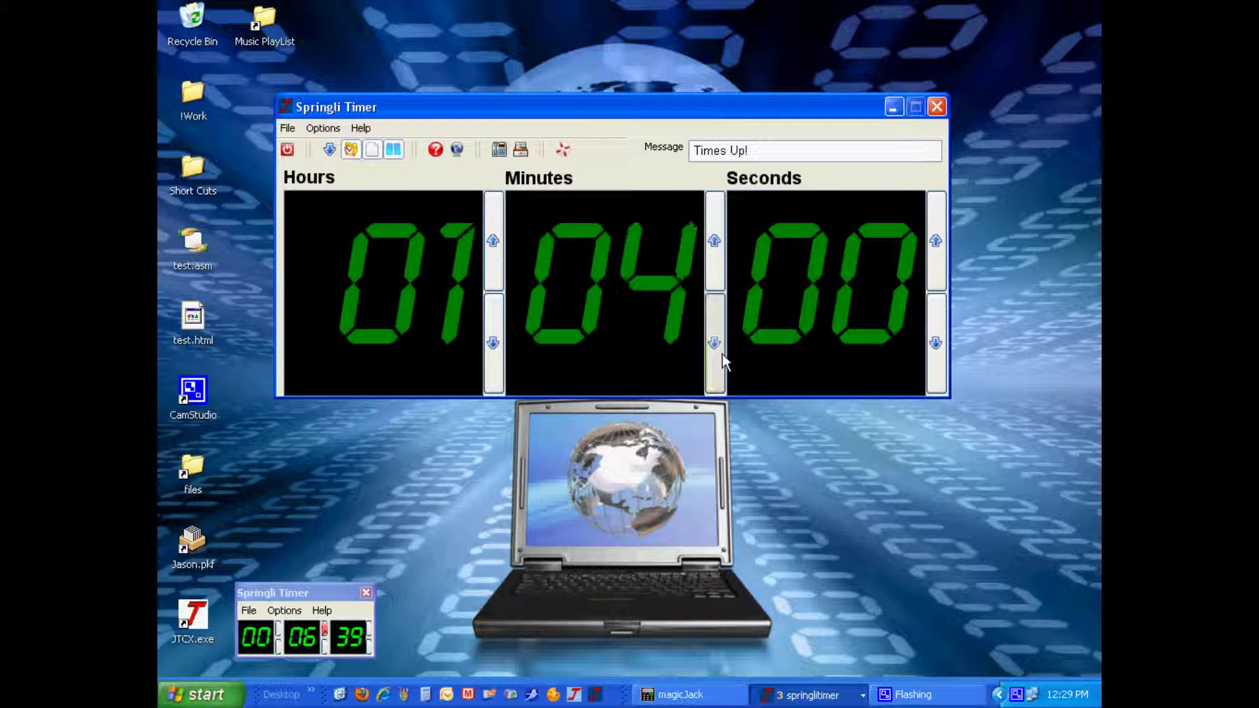
Set both the seconds and the minutes of the large timer to 23.
{"action": "left_click", "coordinate": [936, 249]}
{"action": "left_click", "coordinate": [935, 249]}
{"action": "left_click", "coordinate": [936, 342]}
{"action": "left_click", "coordinate": [774, 278]}
{"action": "double_click", "coordinate": [774, 278]}
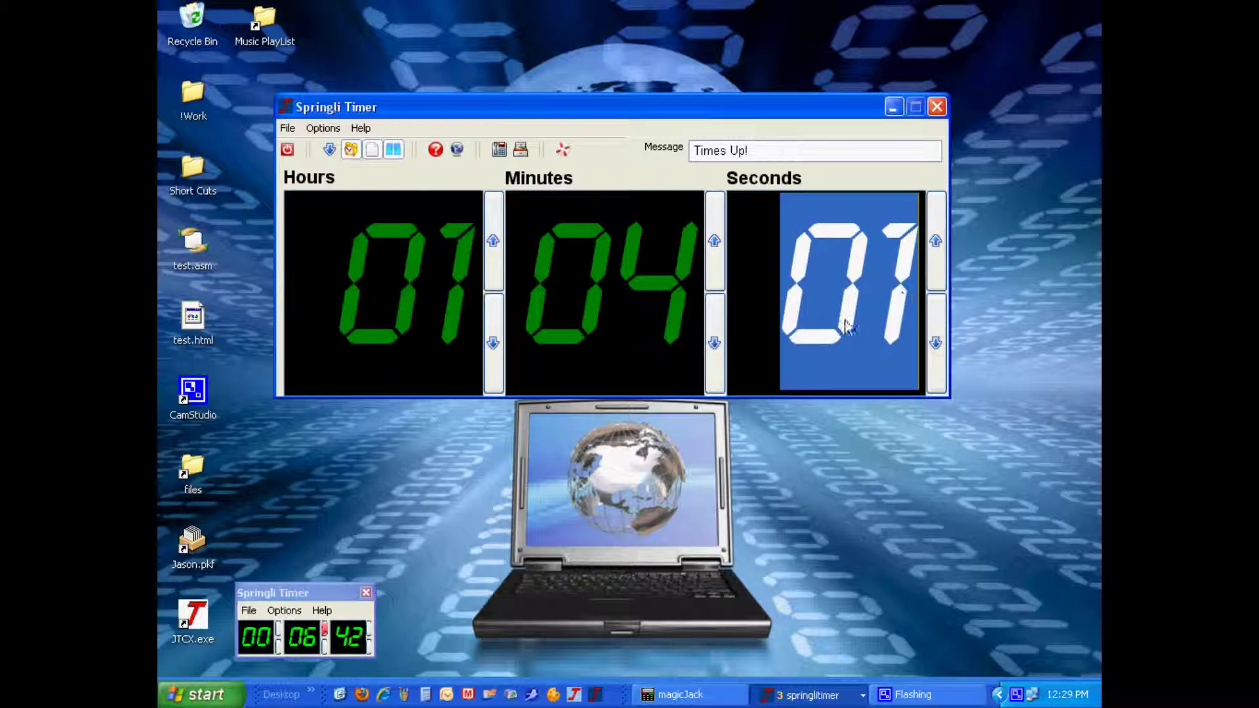
{"action": "type", "text": "23"}
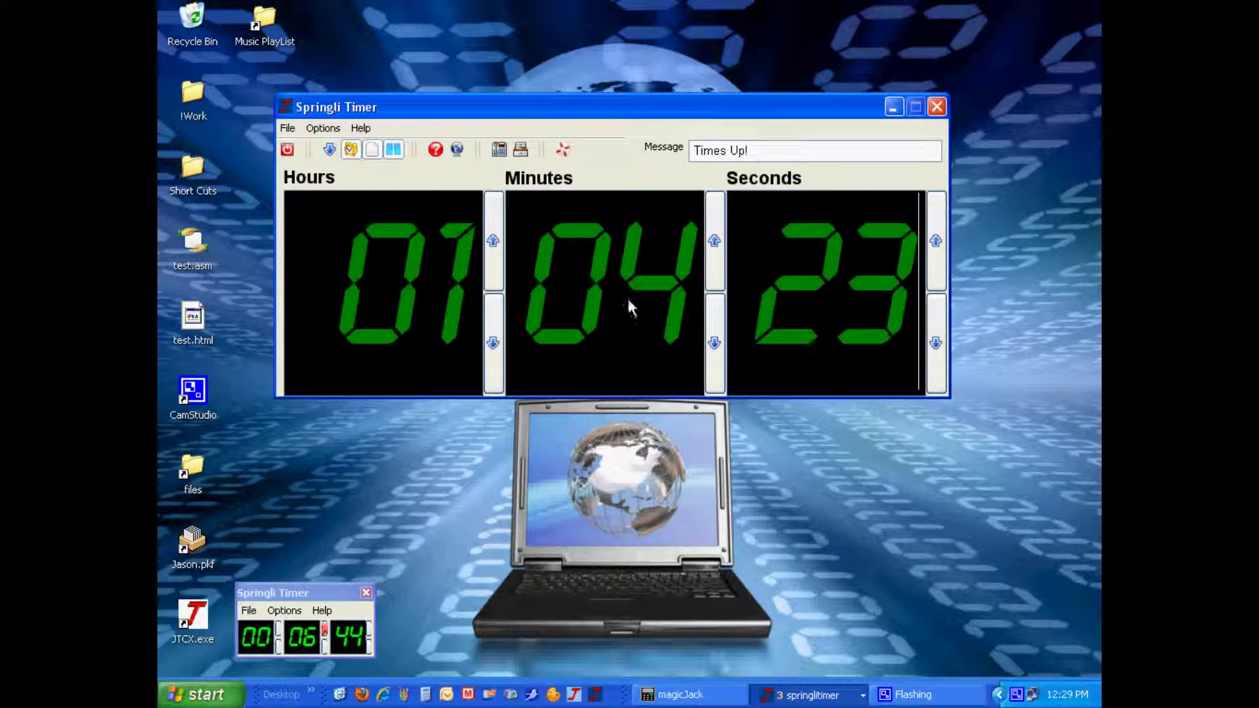
{"action": "type", "text": "23"}
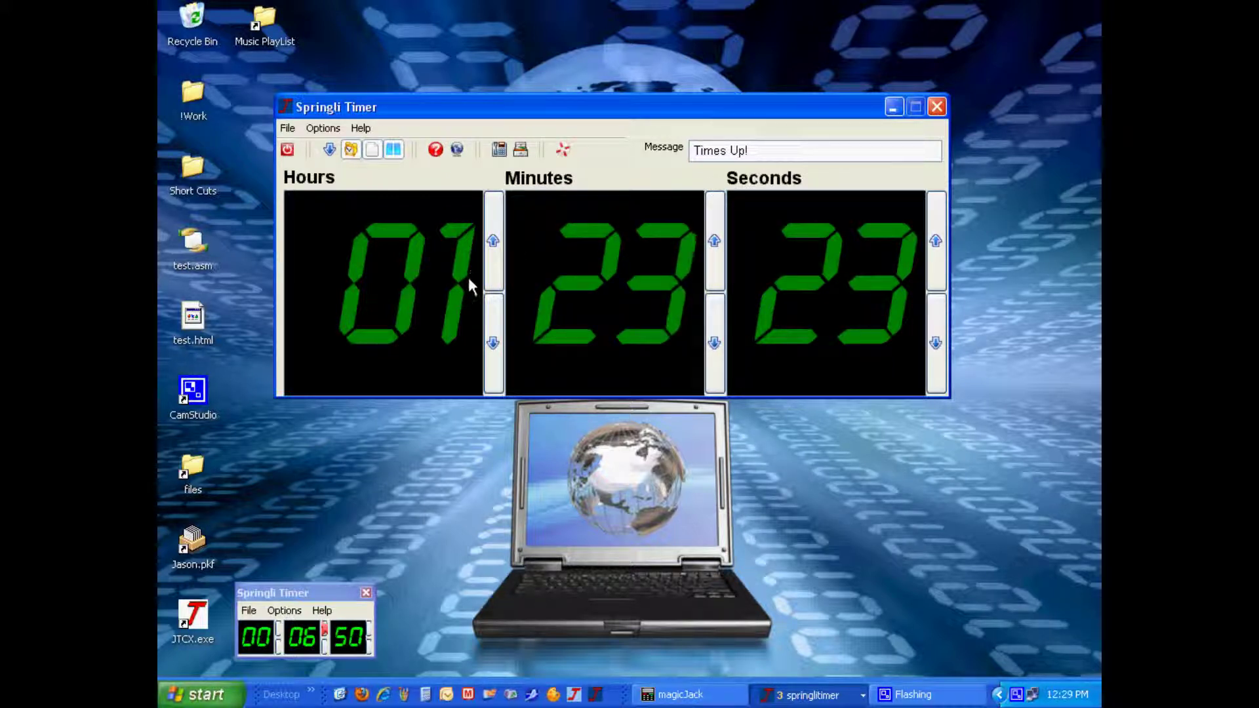
Set the large timer's hours to 0 and insert an 8 in front of the zeros.
{"action": "left_click_drag", "start_coordinate": [471, 277], "coordinate": [348, 283]}
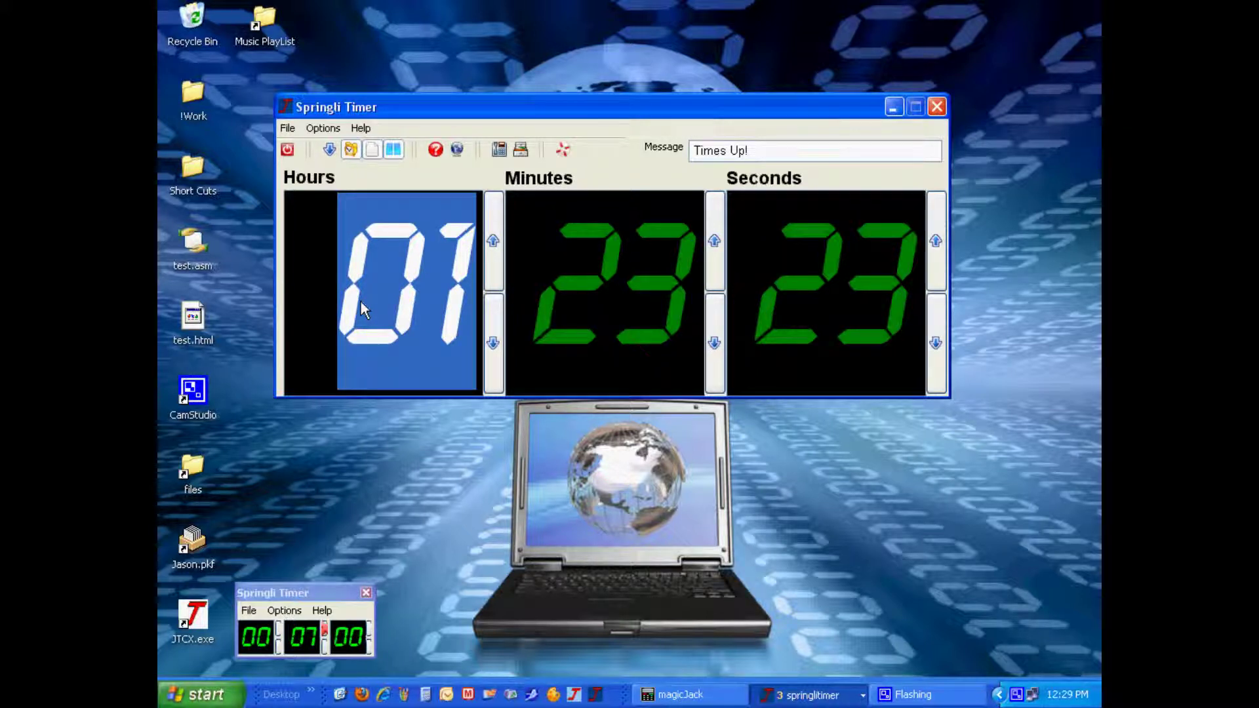
{"action": "type", "text": "0"}
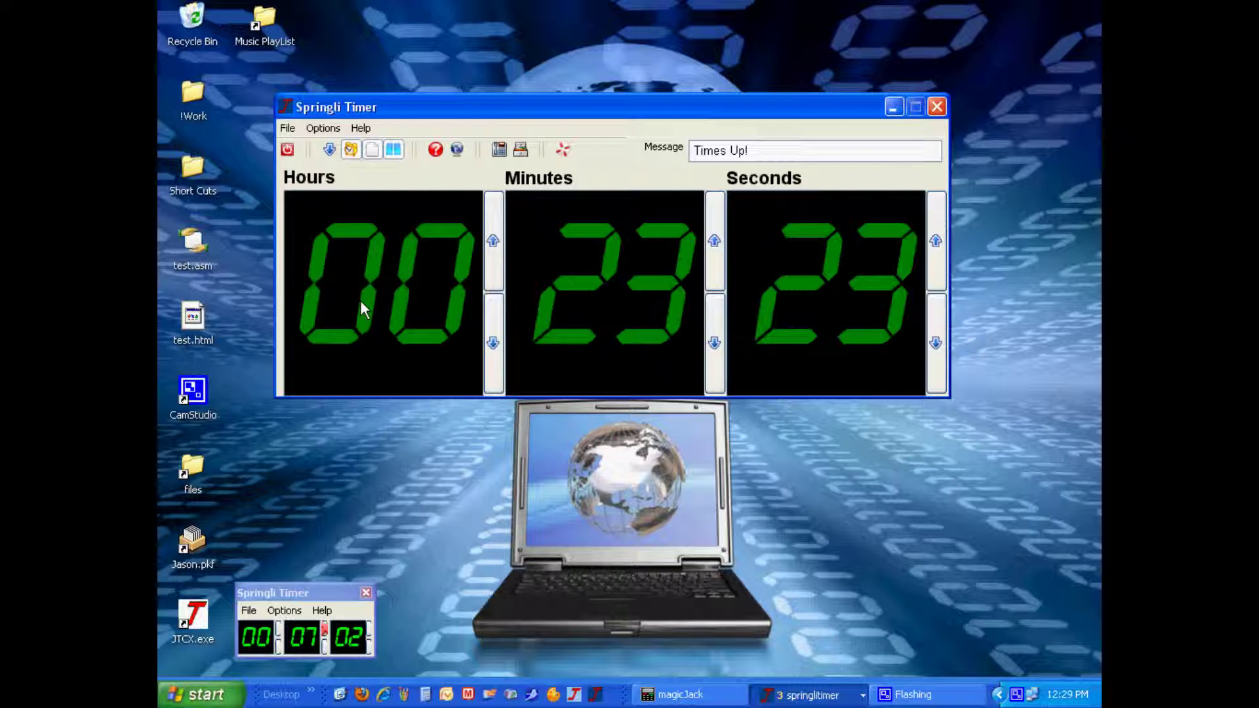
{"action": "key", "text": "End"}
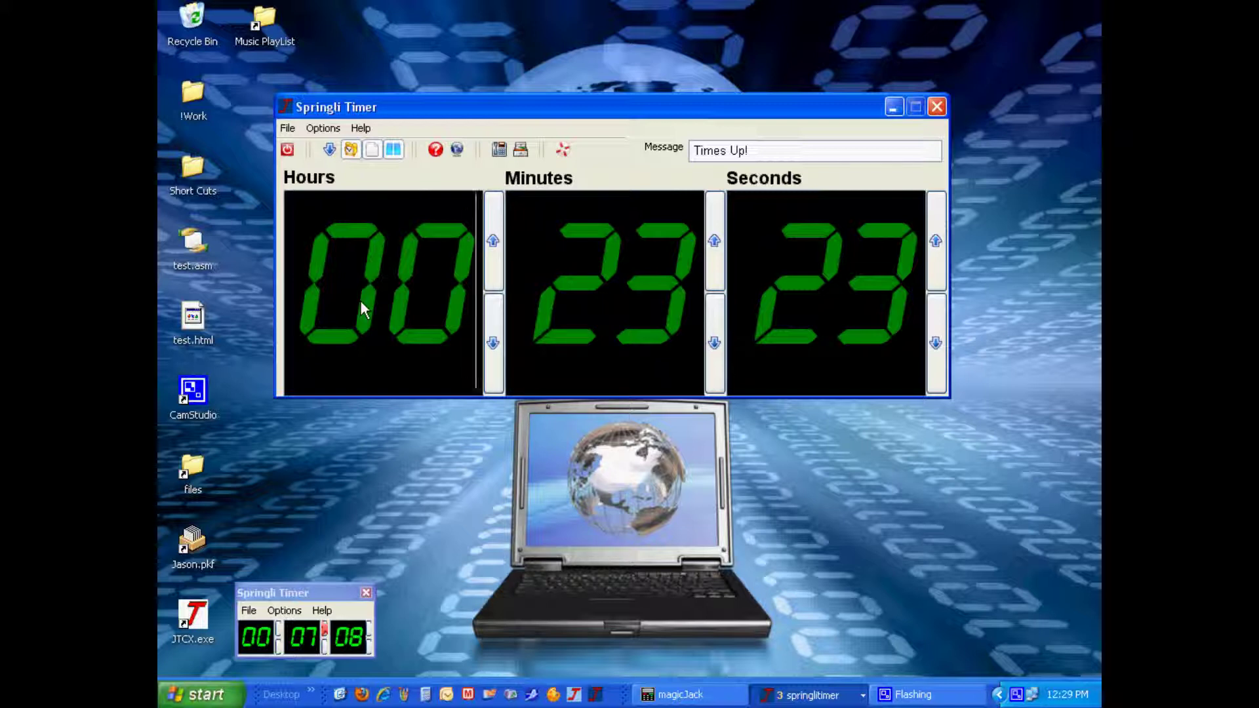
{"action": "type", "text": "8"}
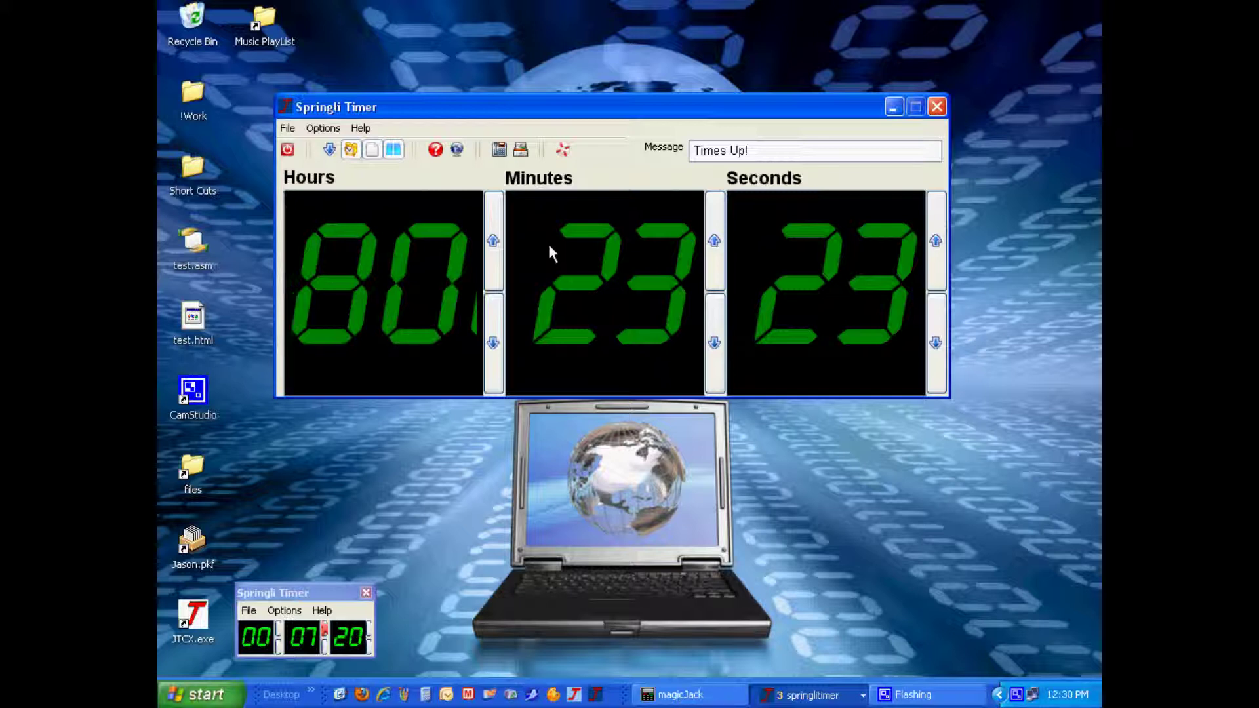
Switch to the small timer and back, and minimize the large timer window.
{"action": "left_click", "coordinate": [320, 593]}
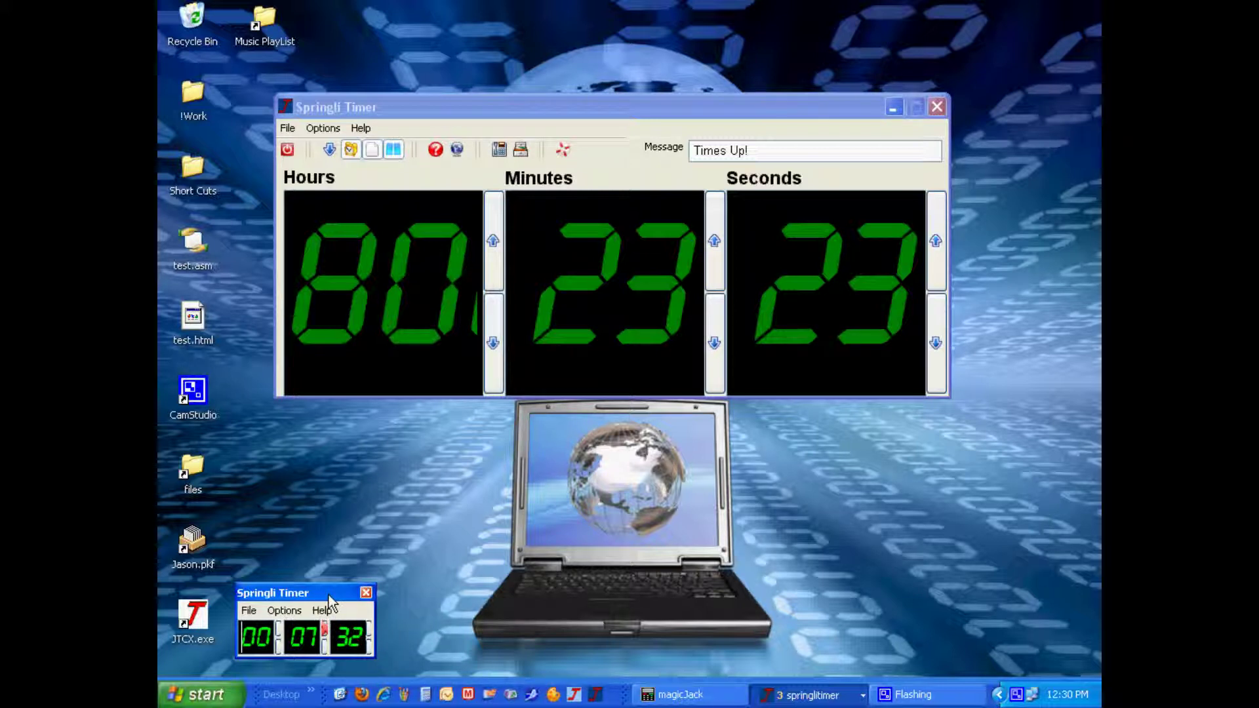
{"action": "left_click", "coordinate": [840, 106]}
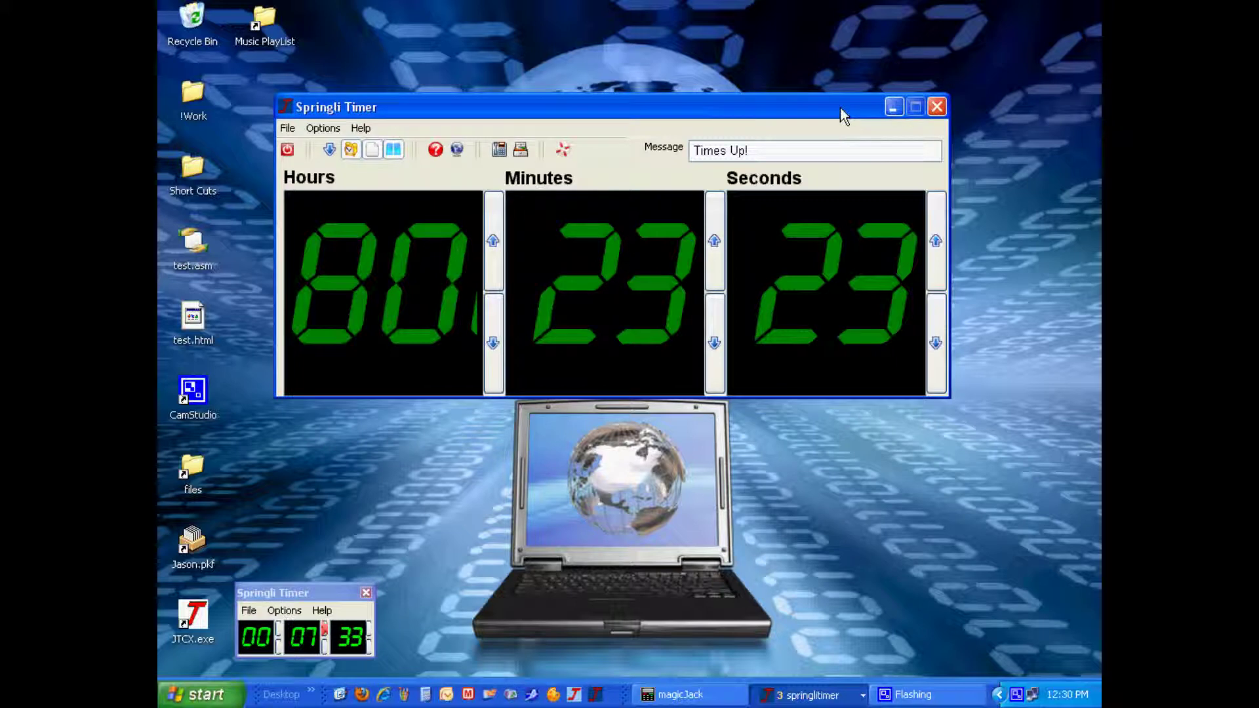
{"action": "left_click", "coordinate": [893, 106]}
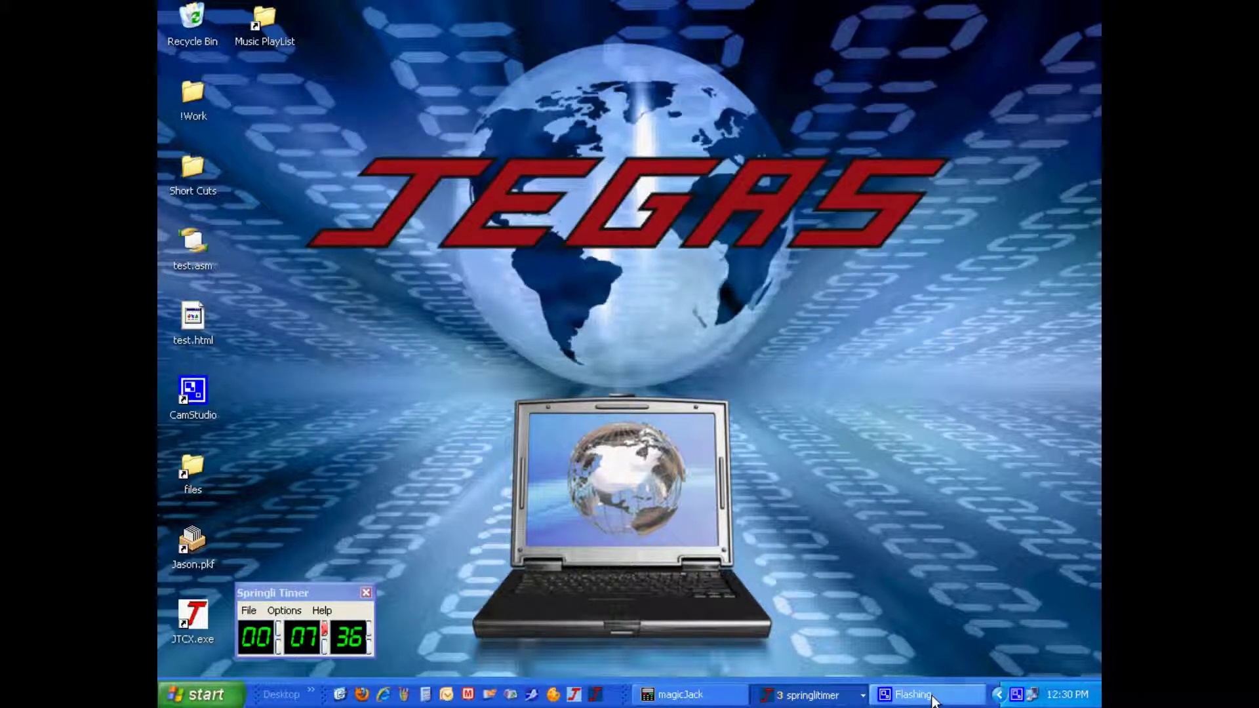